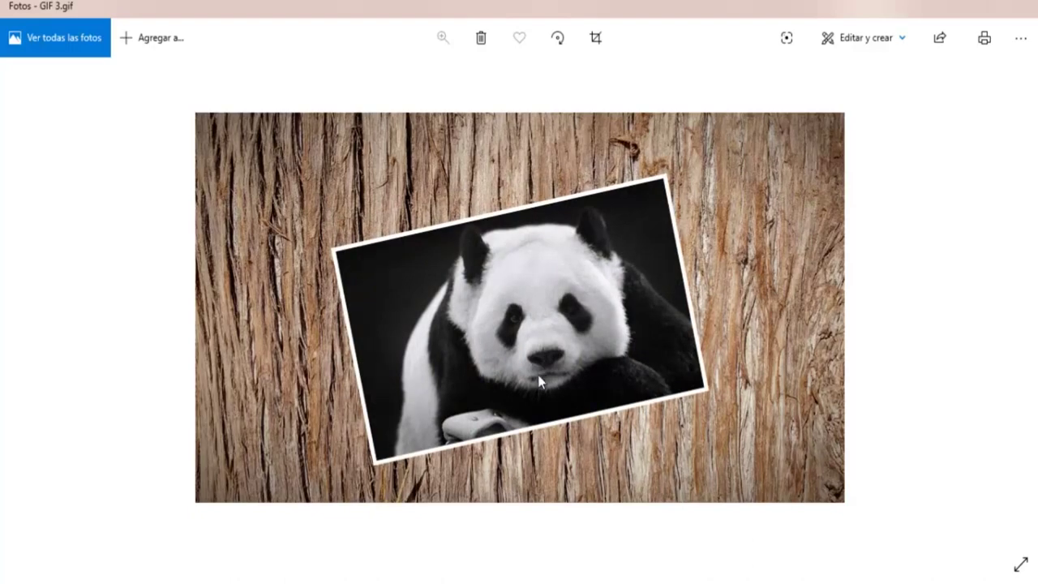
# View the waterfall light-ray example, RAYO DE LUZ GIF.gif, in the open photo viewer window
pyautogui.moveTo(412, 583)
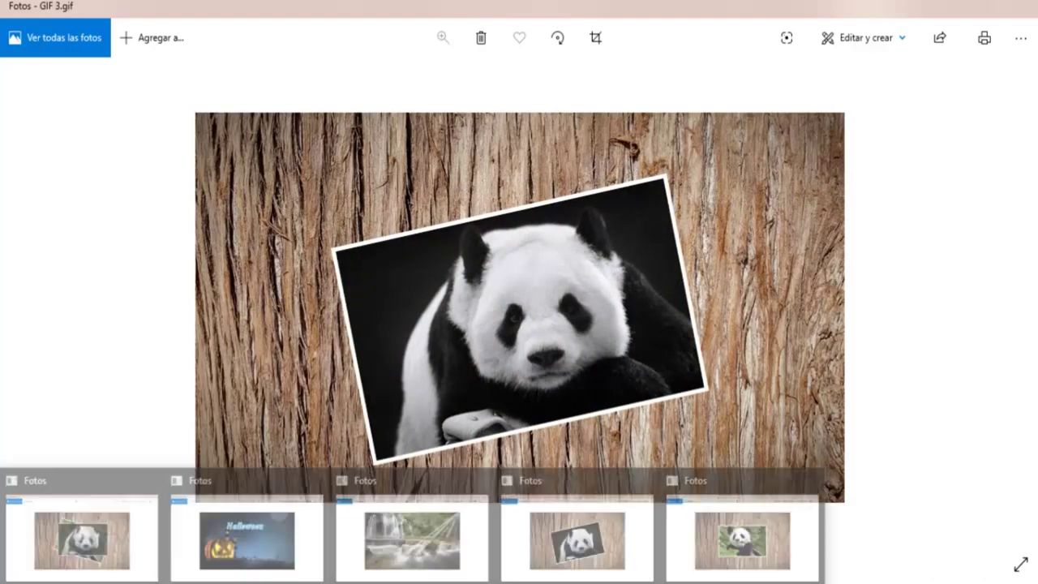
pyautogui.click(418, 519)
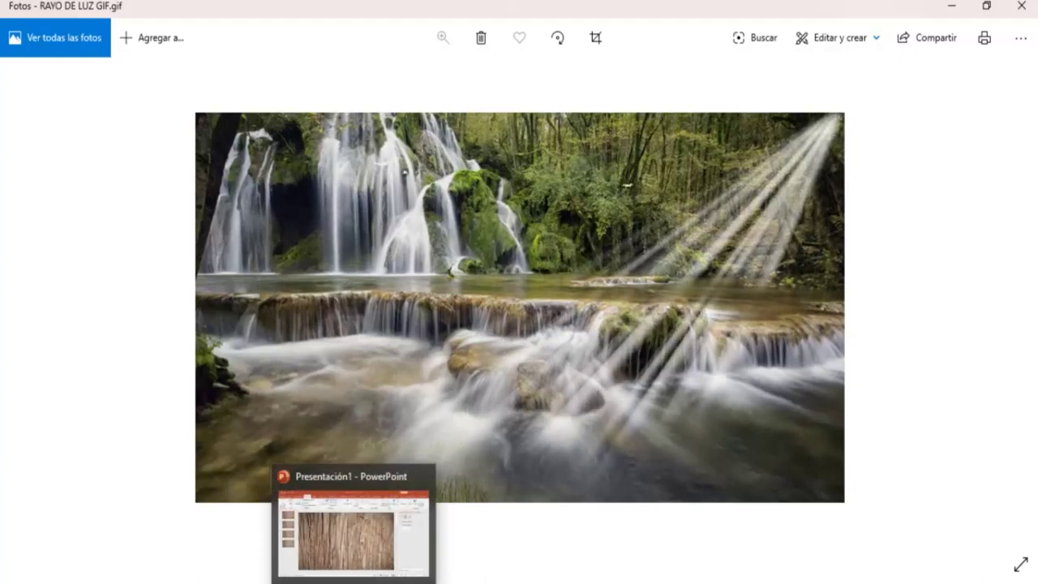
# Switch to the Presentación1 presentation in PowerPoint and insert the picture 1.png on slide 1
pyautogui.click(325, 532)
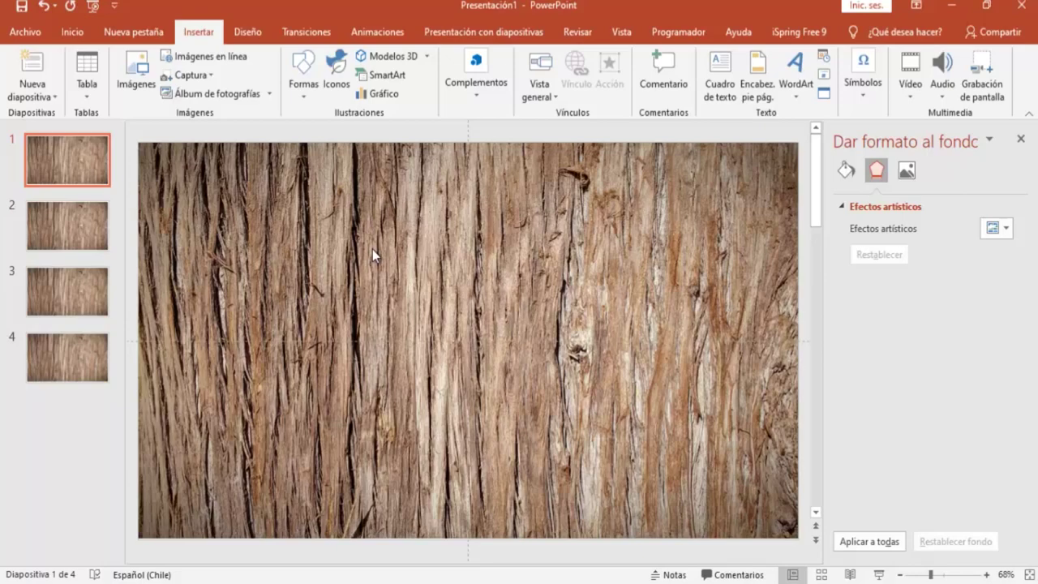
pyautogui.click(142, 75)
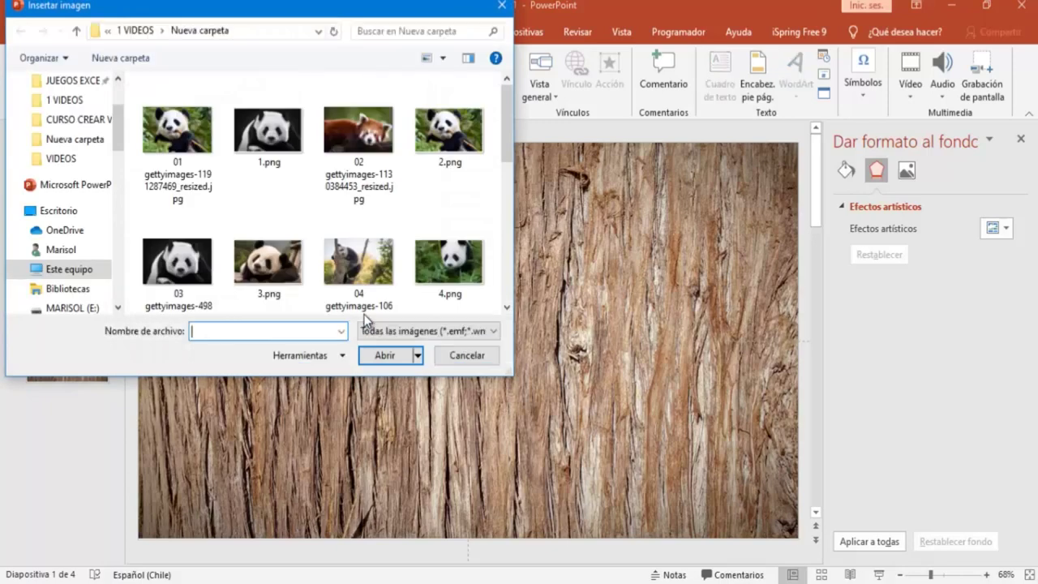
pyautogui.click(267, 150)
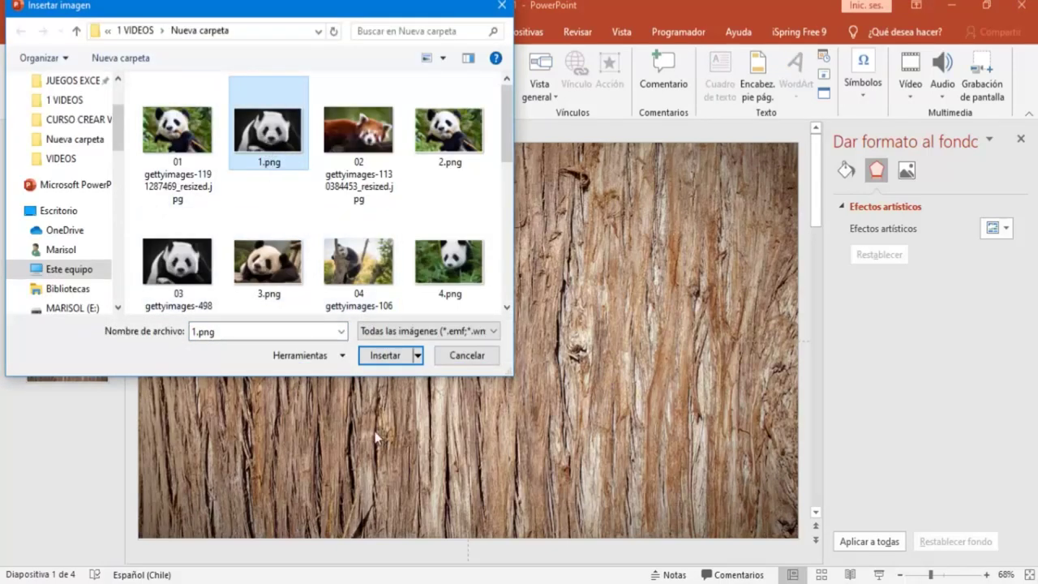
pyautogui.click(375, 357)
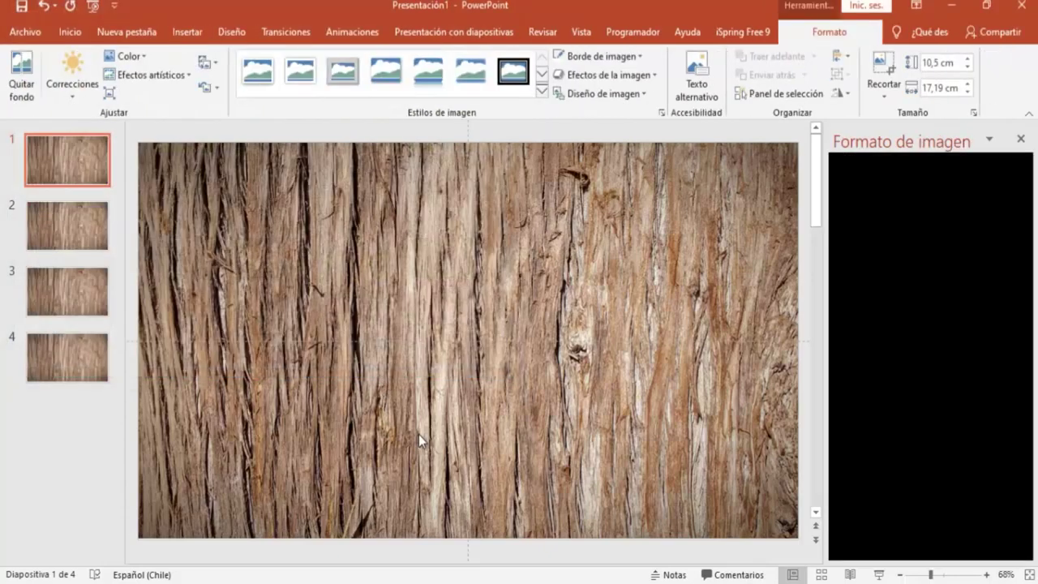
# Copy the panda picture from slide 1 and paste it onto slide 2
pyautogui.rightClick(352, 294)
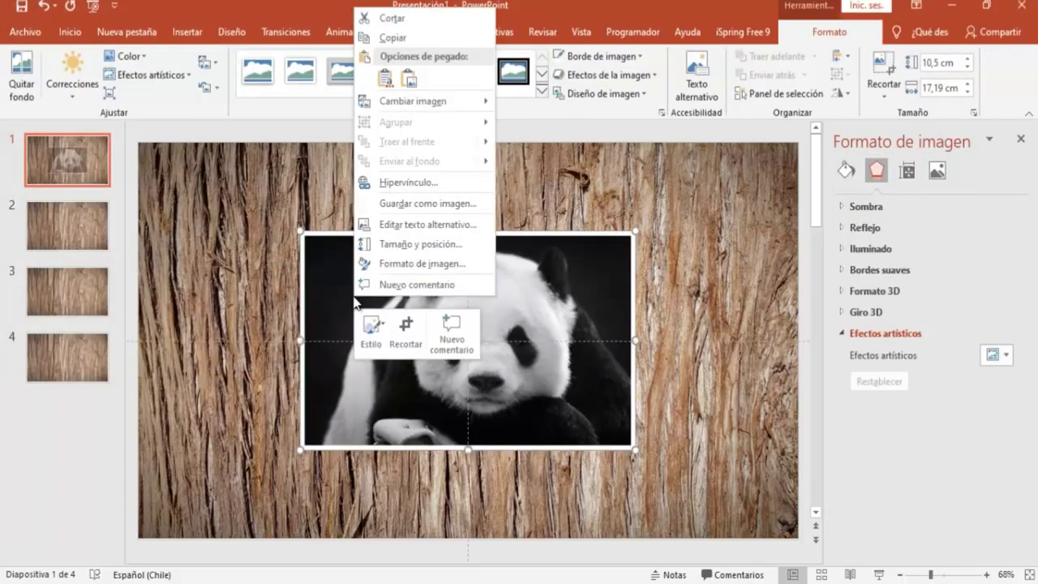
pyautogui.click(383, 38)
pyautogui.click(48, 217)
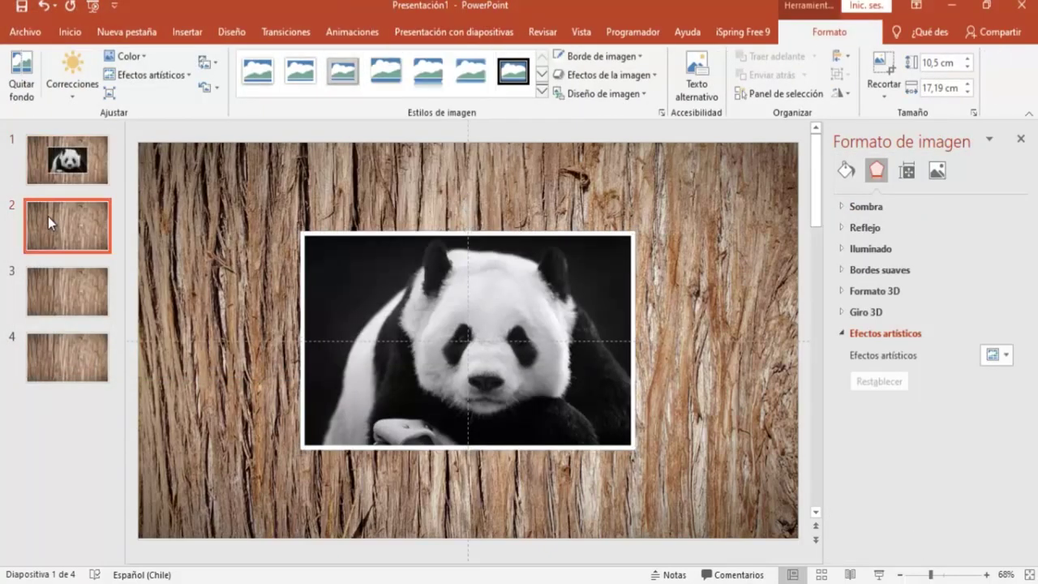
pyautogui.rightClick(276, 237)
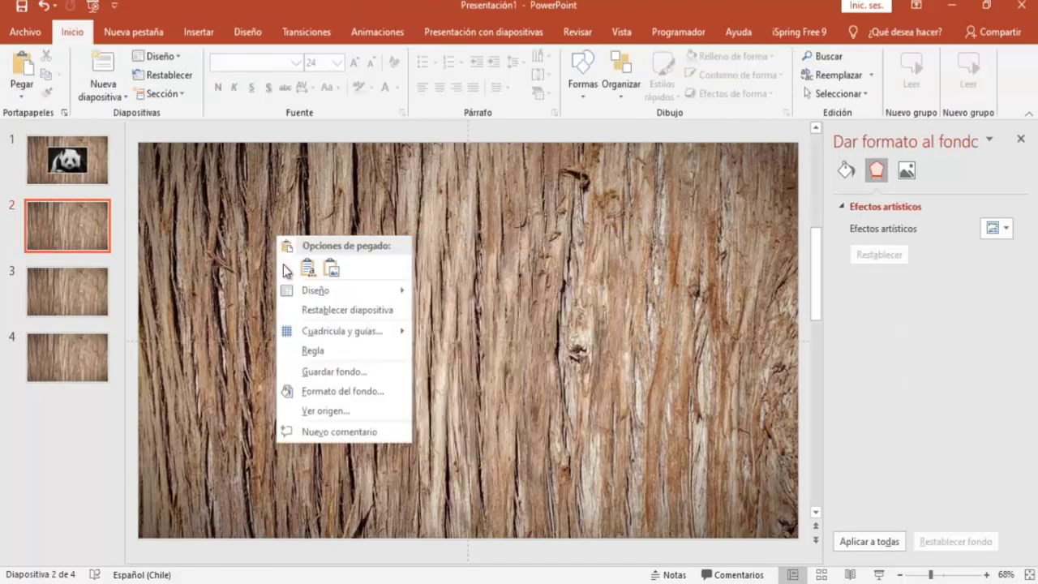
pyautogui.click(307, 271)
# Paste the copied panda picture onto slides 3 and 4
pyautogui.click(71, 293)
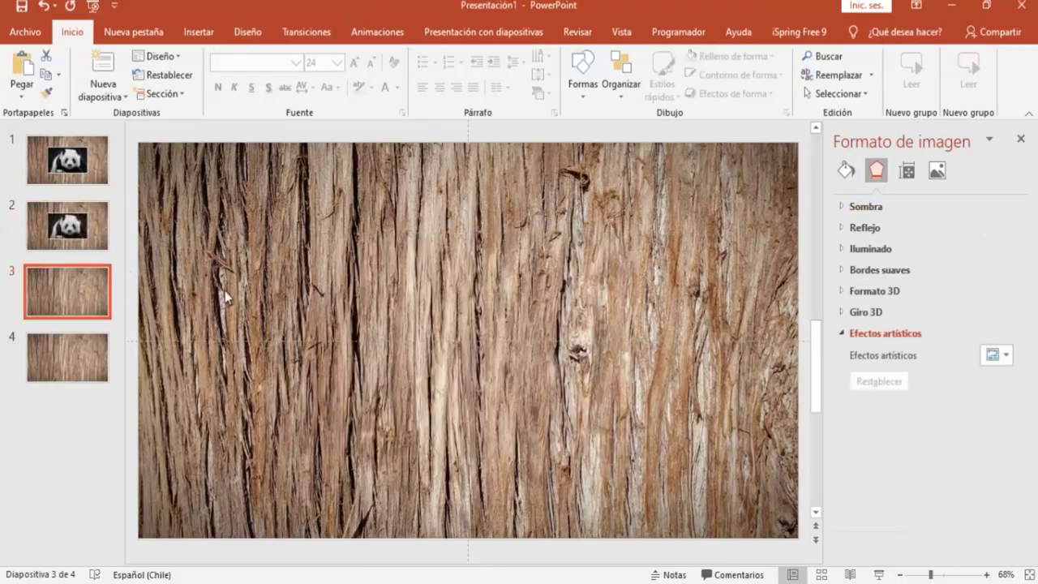
pyautogui.rightClick(256, 265)
pyautogui.click(278, 296)
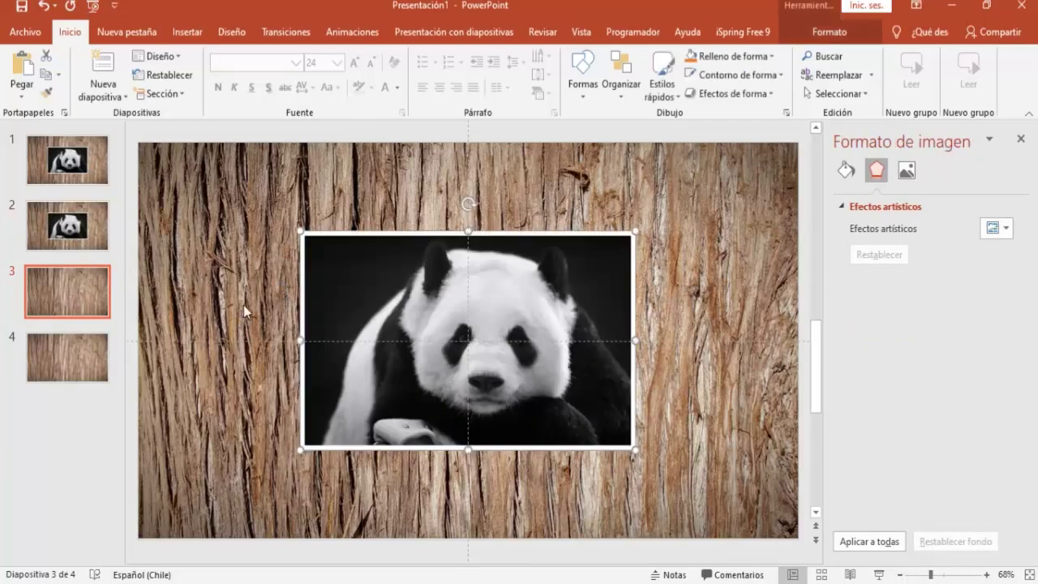
pyautogui.click(84, 358)
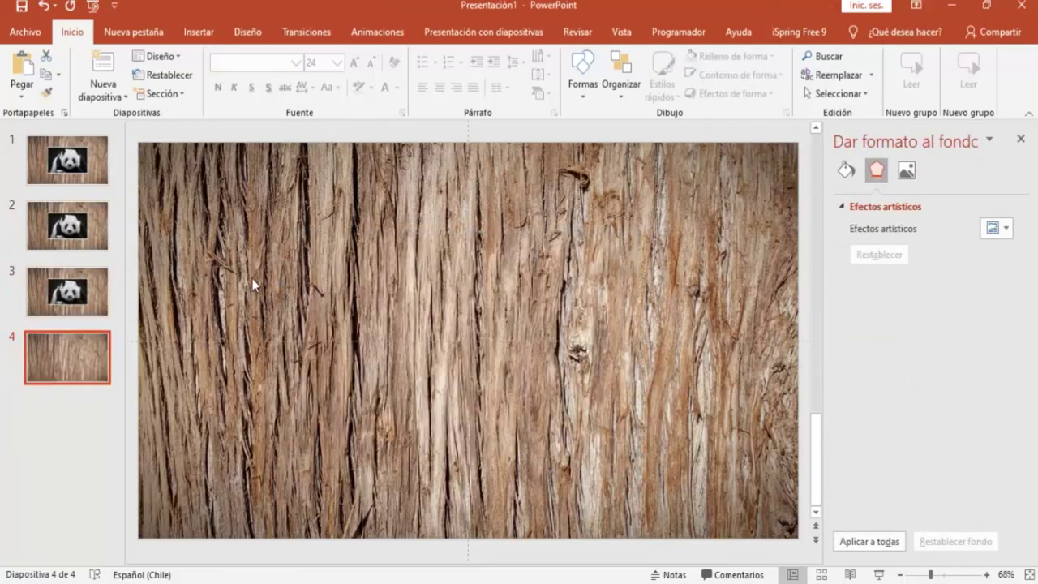
pyautogui.rightClick(252, 278)
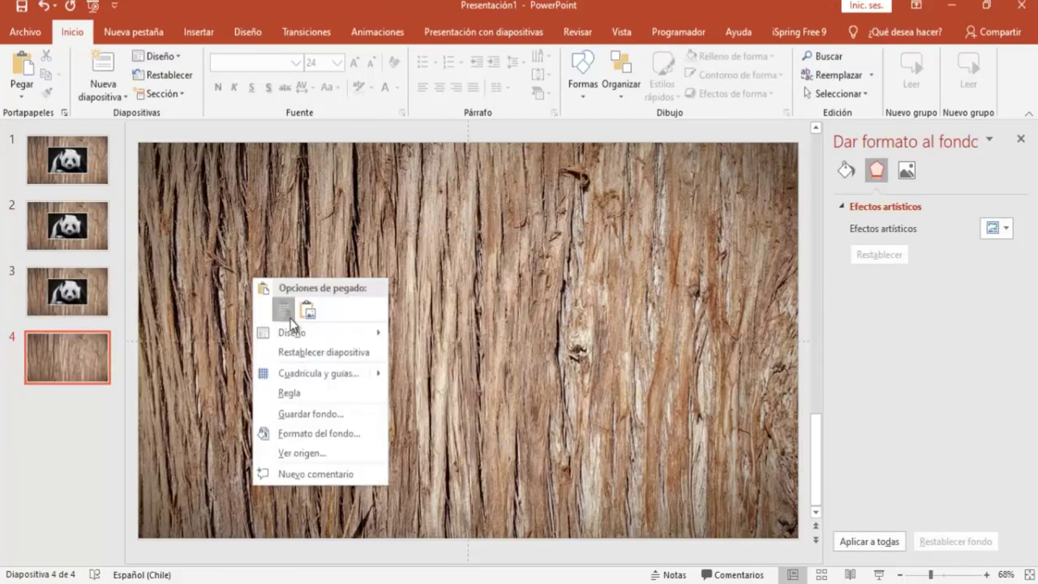
pyautogui.click(283, 309)
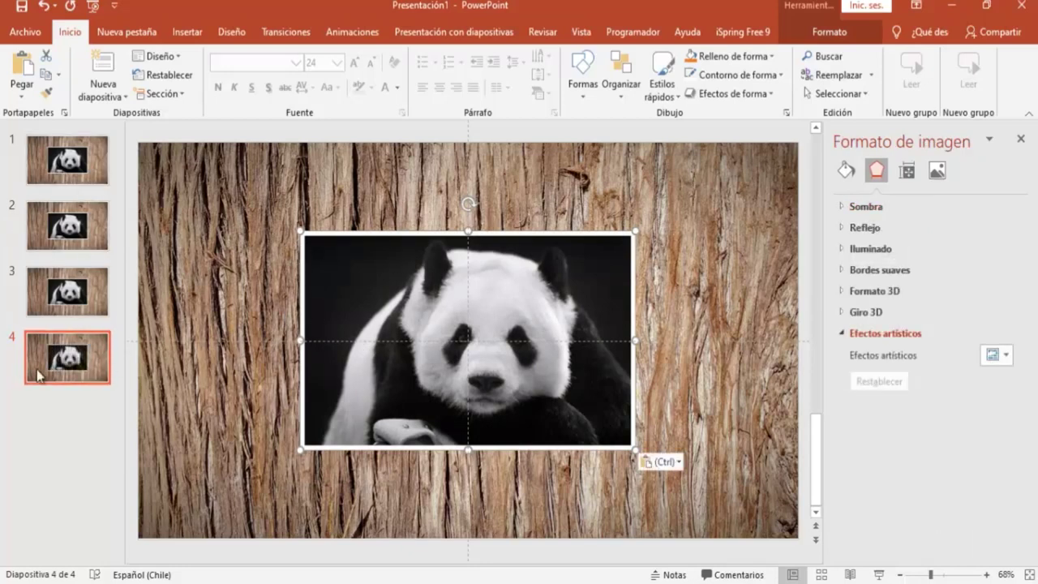
# Replace the panda picture on slide 2 with the image file 2.png
pyautogui.click(57, 234)
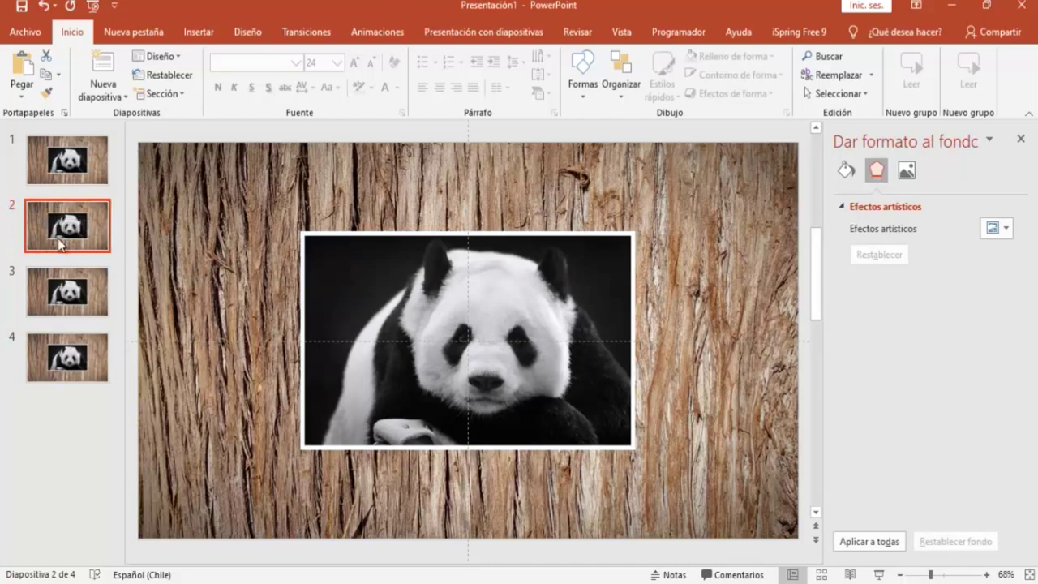
pyautogui.click(383, 312)
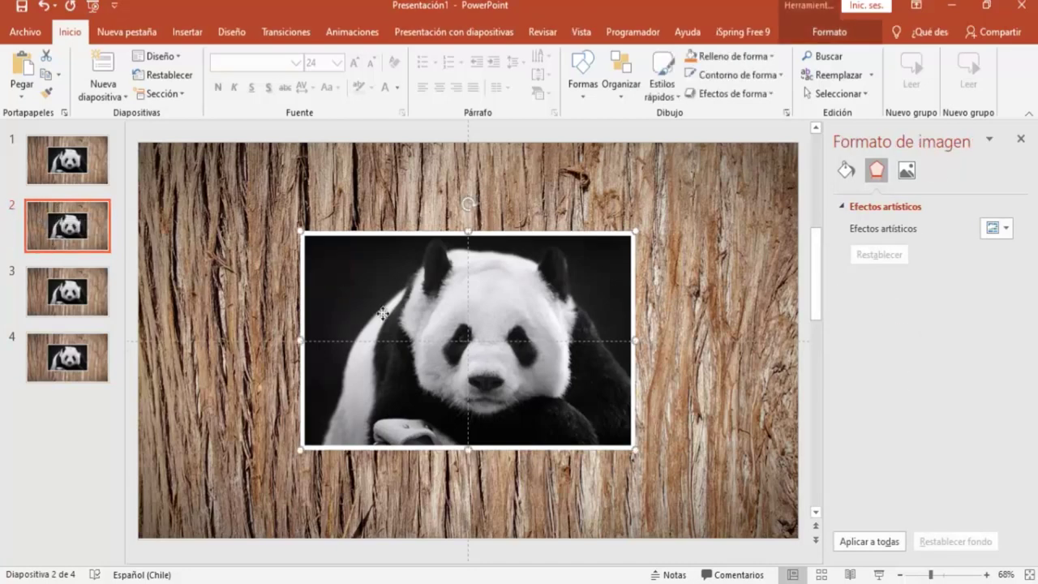
pyautogui.rightClick(358, 259)
pyautogui.moveTo(405, 354)
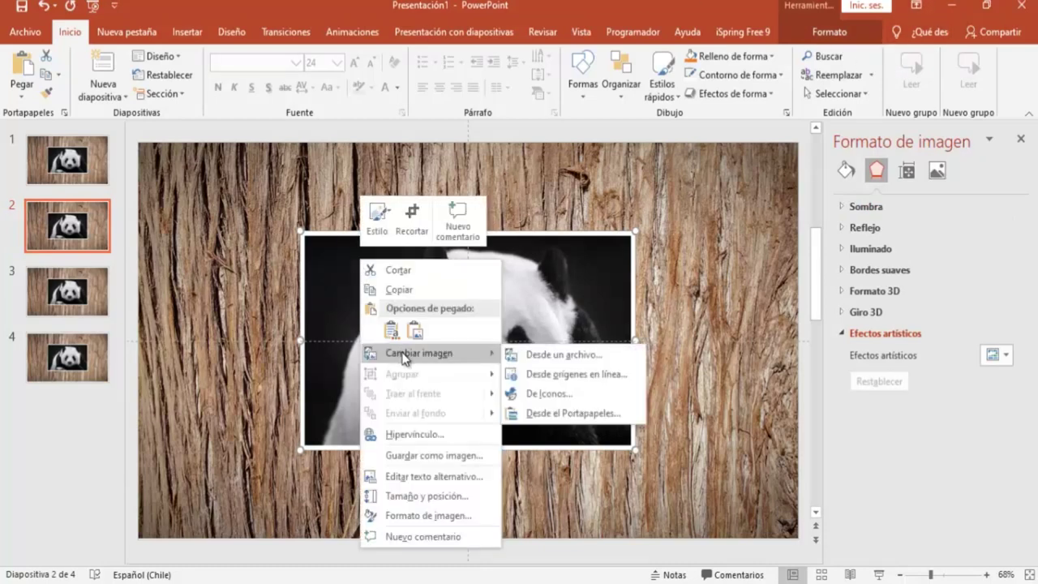
pyautogui.click(531, 354)
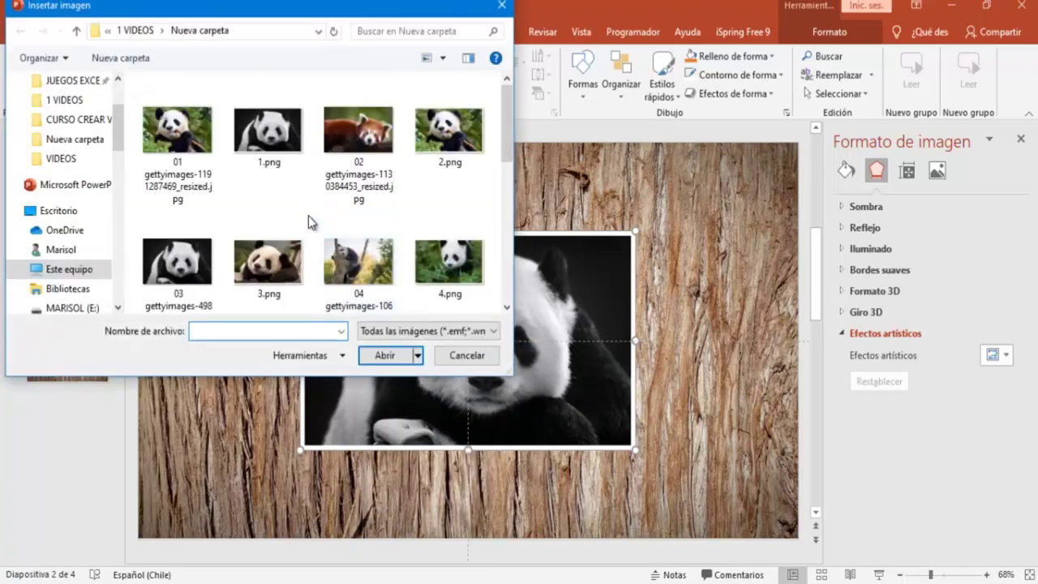
pyautogui.click(448, 130)
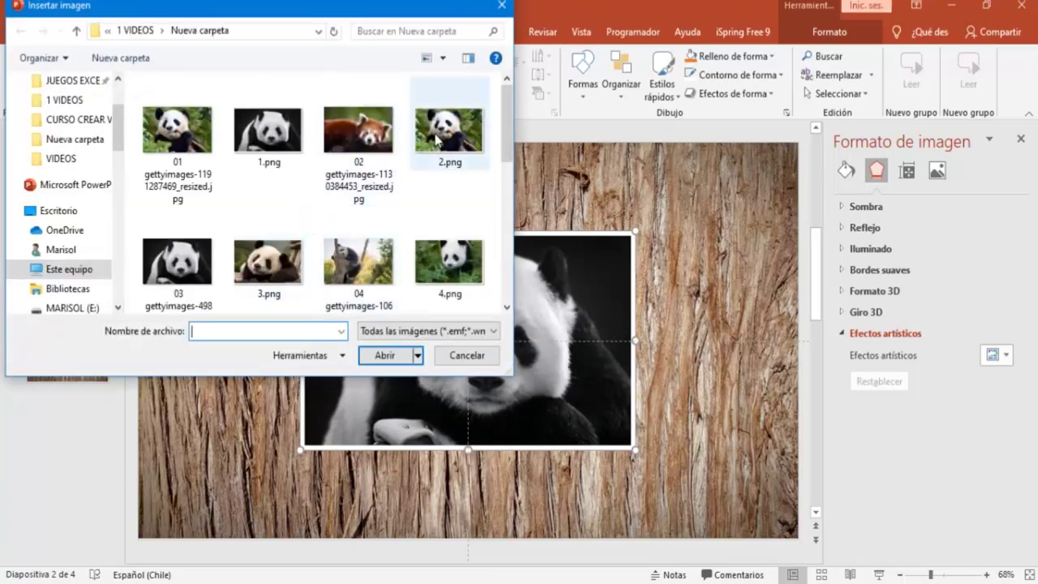
pyautogui.click(383, 359)
# Replace the panda picture on slide 3 with the image file 3.png
pyautogui.click(56, 290)
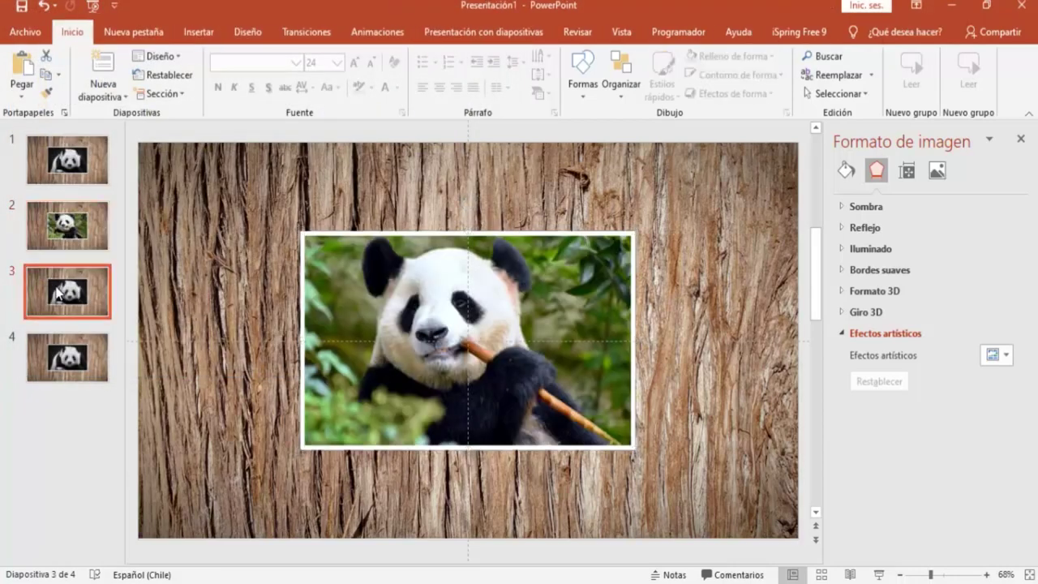
pyautogui.rightClick(344, 264)
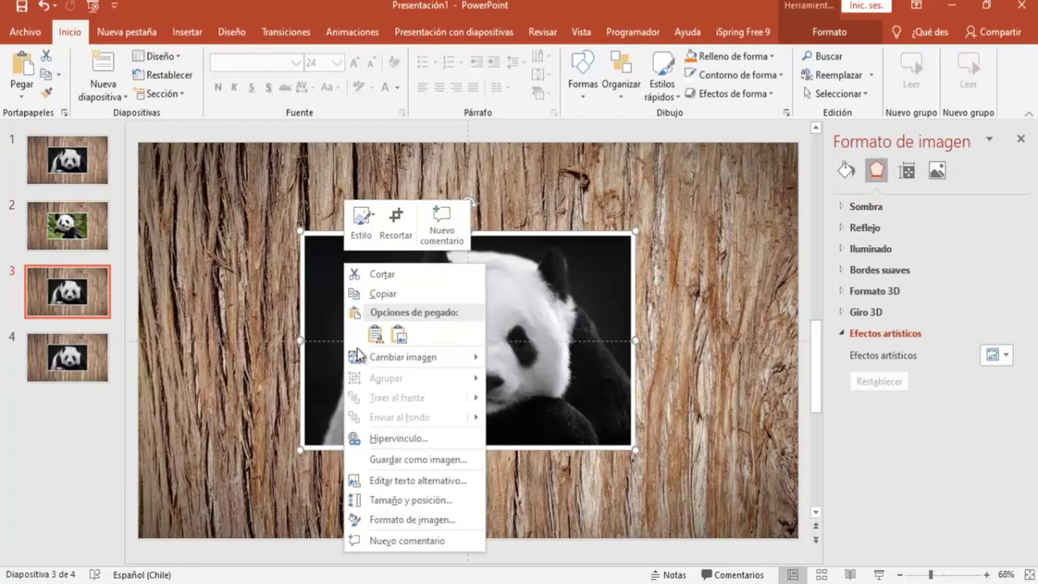
pyautogui.moveTo(369, 361)
pyautogui.click(521, 359)
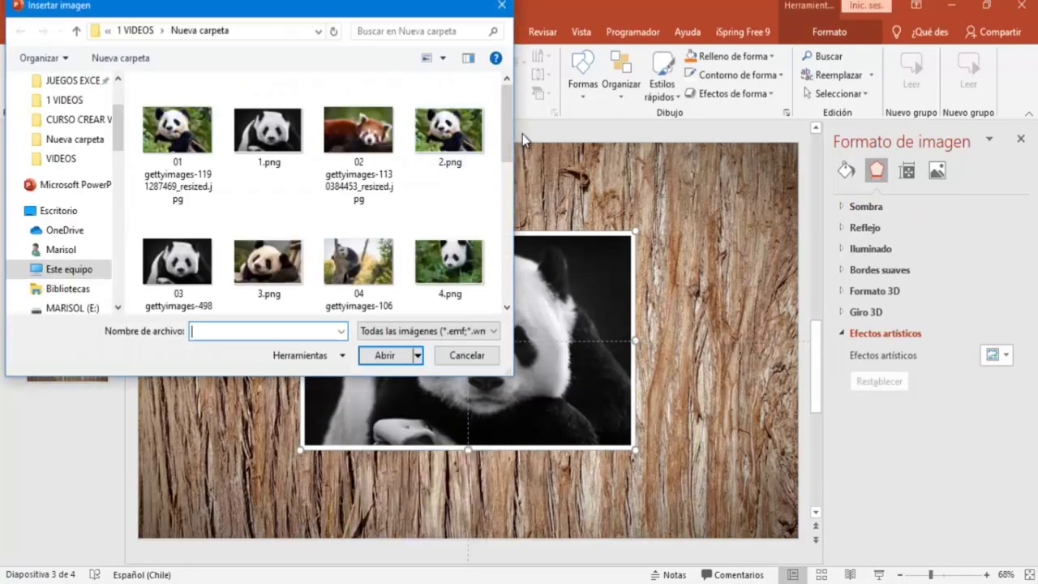
pyautogui.moveTo(508, 127); pyautogui.dragTo(508, 151)
pyautogui.click(268, 182)
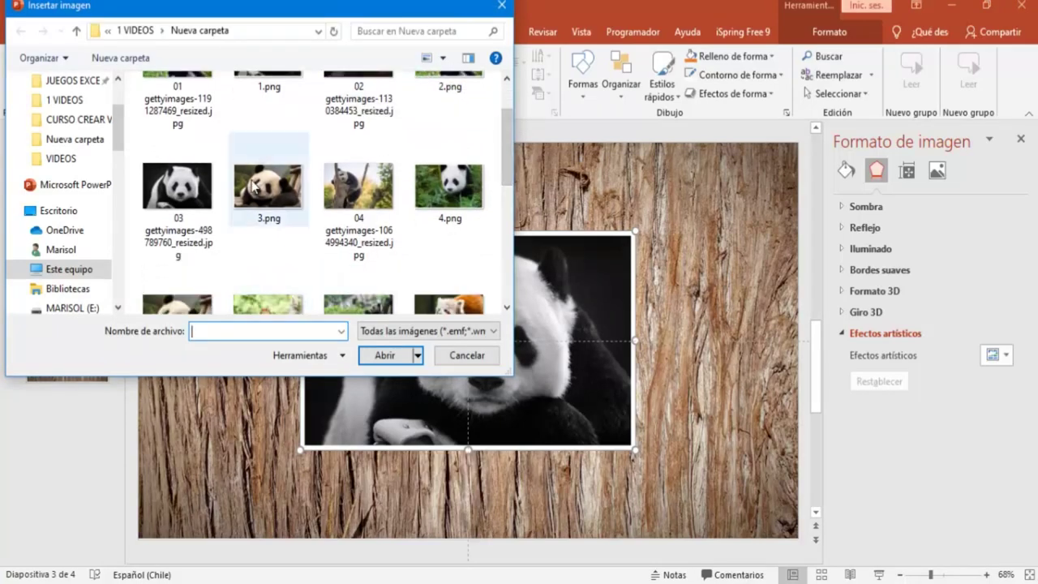
pyautogui.click(386, 355)
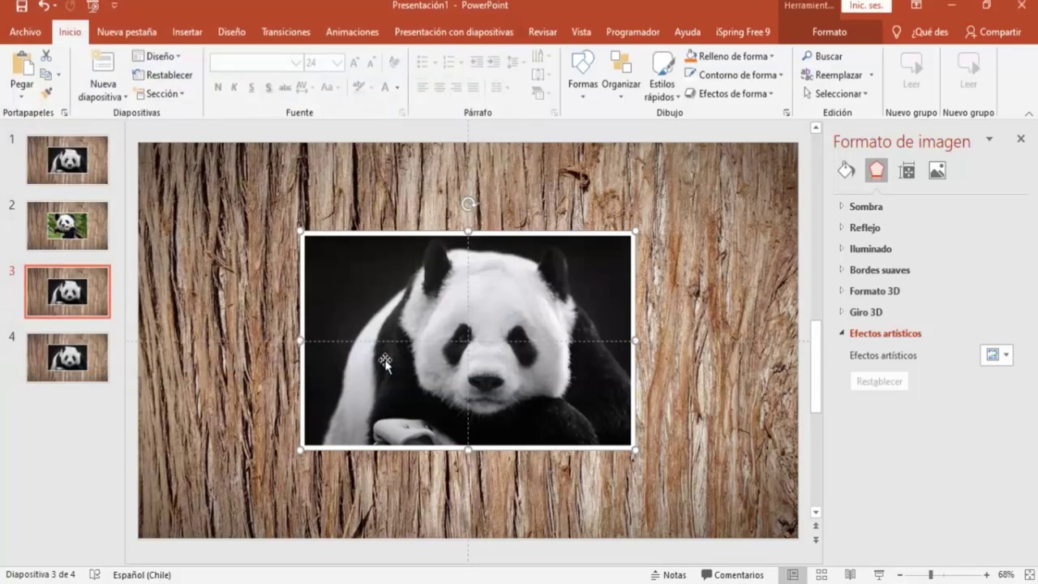
# Replace the panda picture on slide 4 with the image file 4.png
pyautogui.click(89, 371)
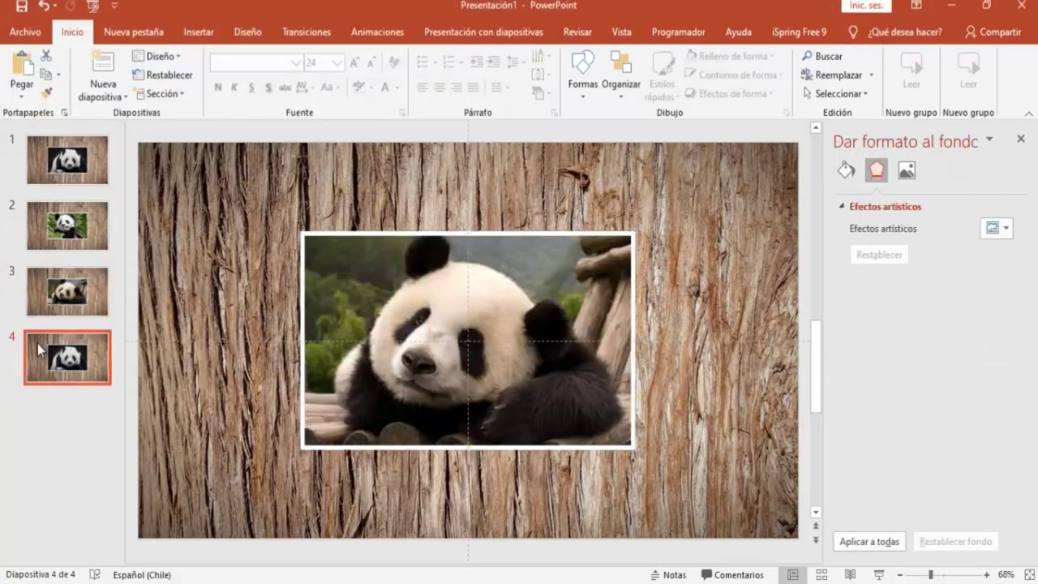
pyautogui.click(323, 292)
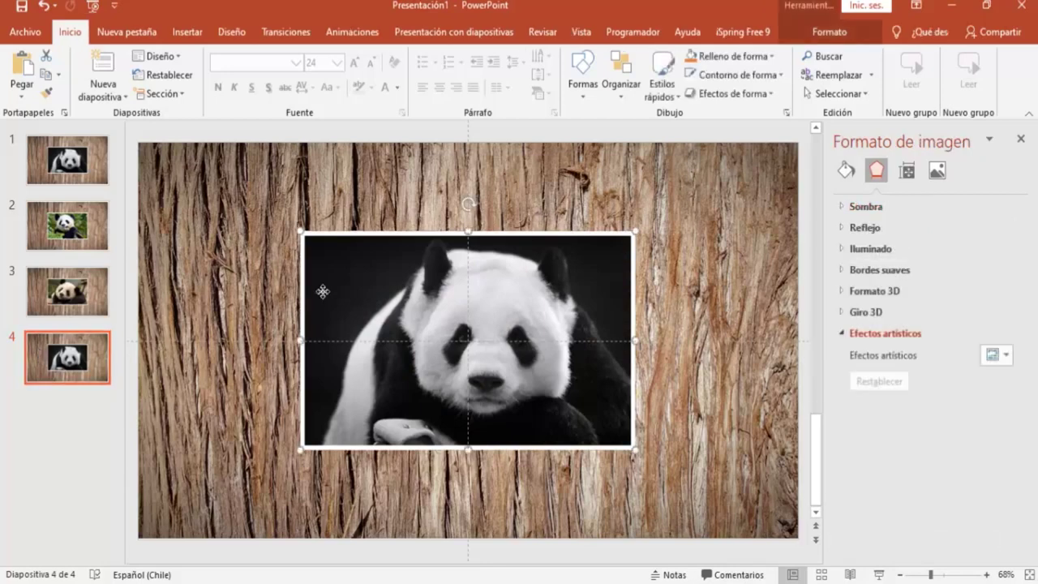
pyautogui.rightClick(322, 292)
pyautogui.moveTo(381, 385)
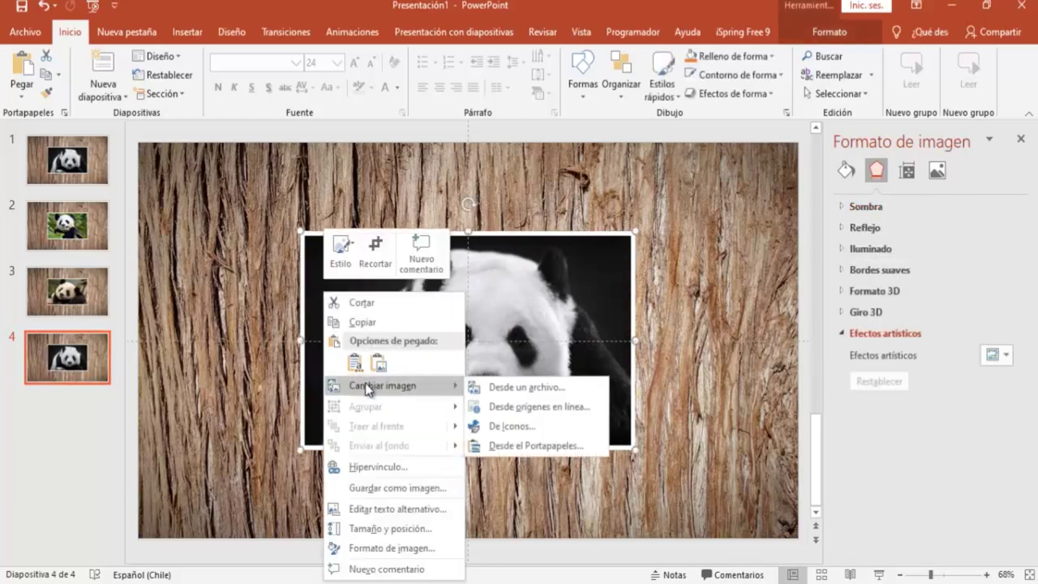
pyautogui.click(534, 387)
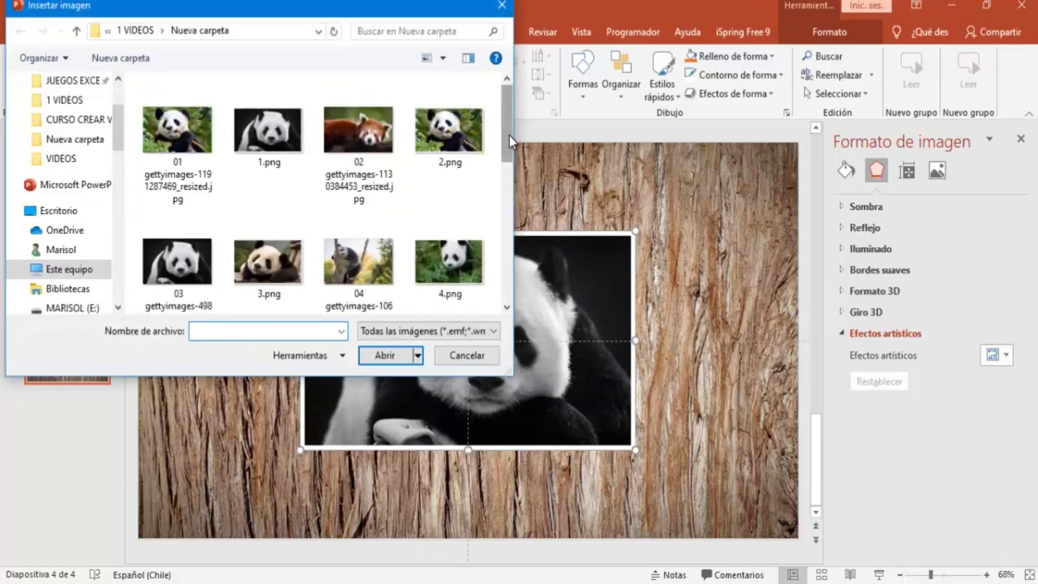
pyautogui.moveTo(509, 135); pyautogui.dragTo(509, 147)
pyautogui.click(442, 236)
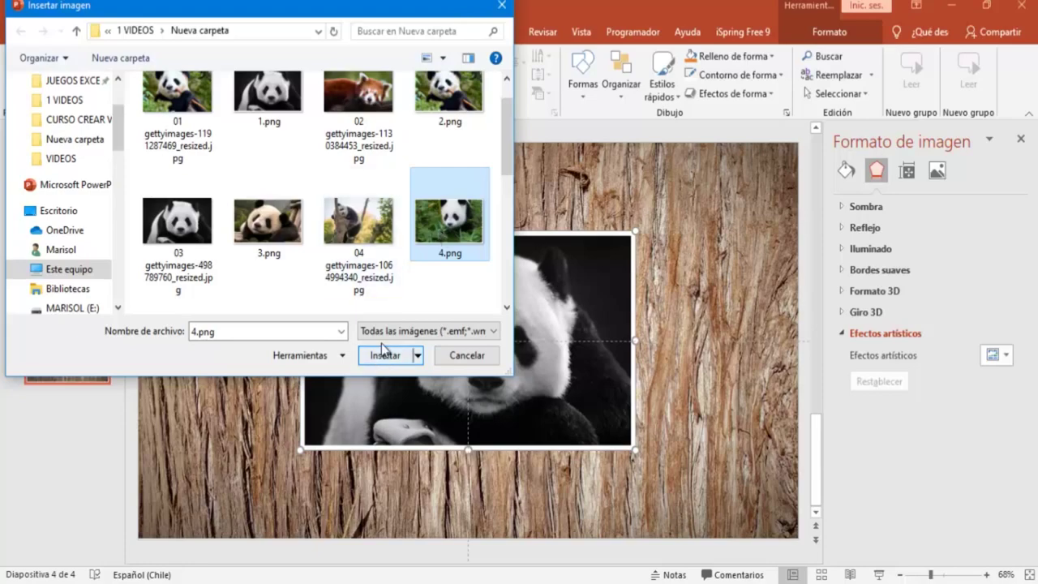
pyautogui.click(383, 362)
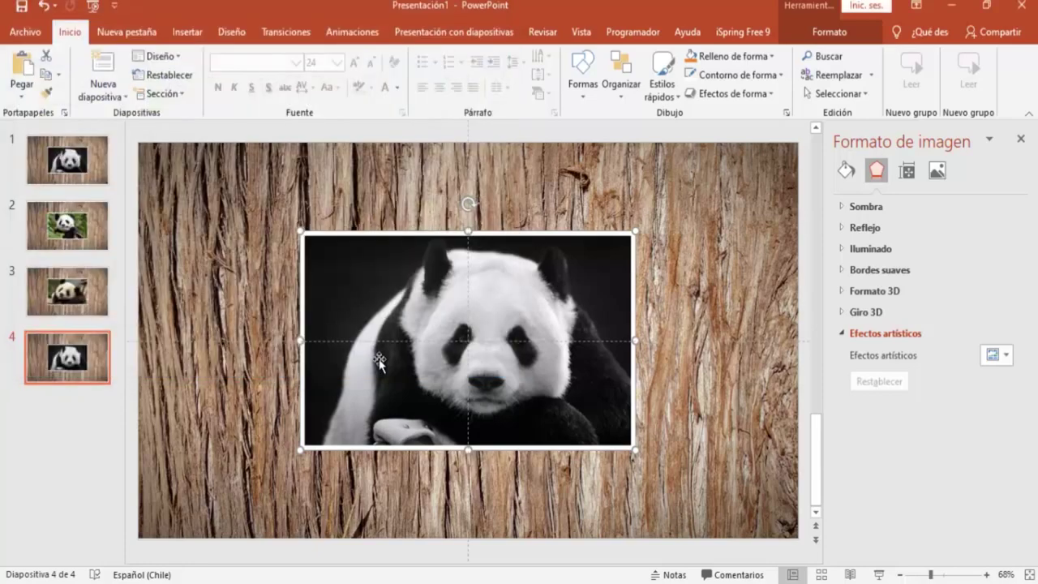
# Apply slide 1's automatic advance after 00:03,00, without advancing on mouse click, to all slides and check the timing on the other slides
pyautogui.click(69, 164)
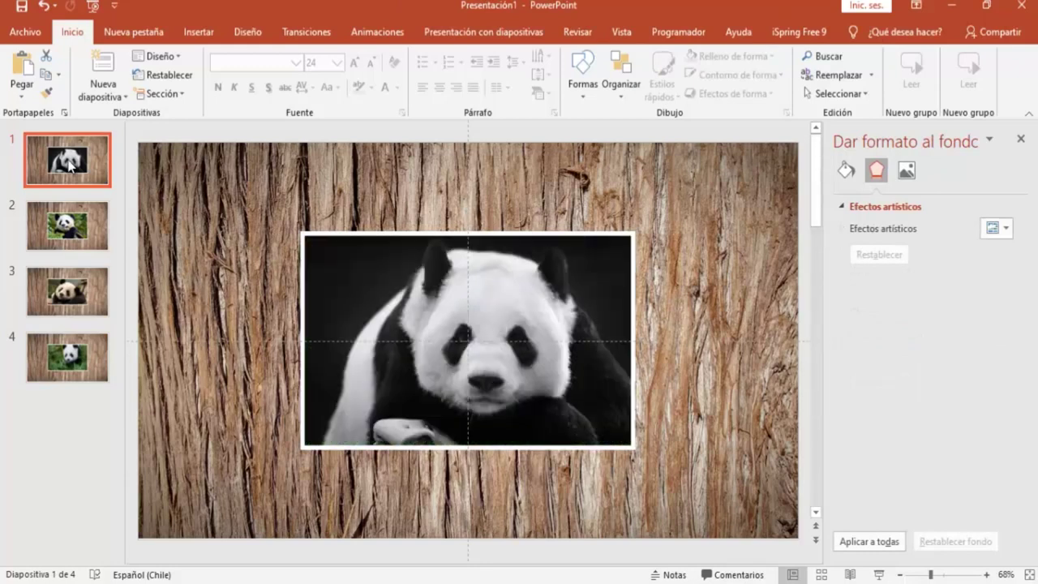
pyautogui.click(302, 33)
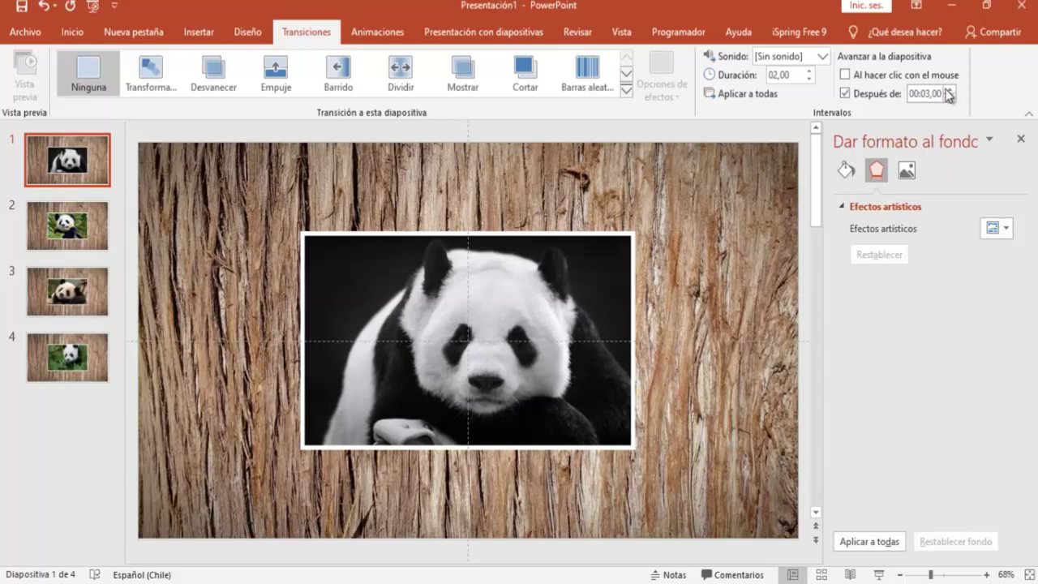
pyautogui.click(744, 95)
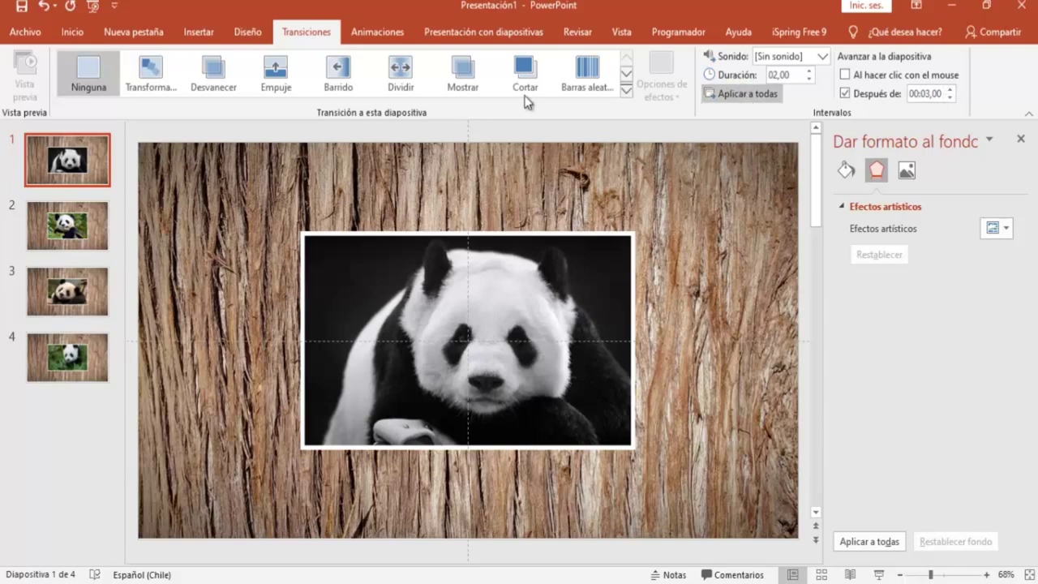
pyautogui.click(61, 225)
pyautogui.click(39, 160)
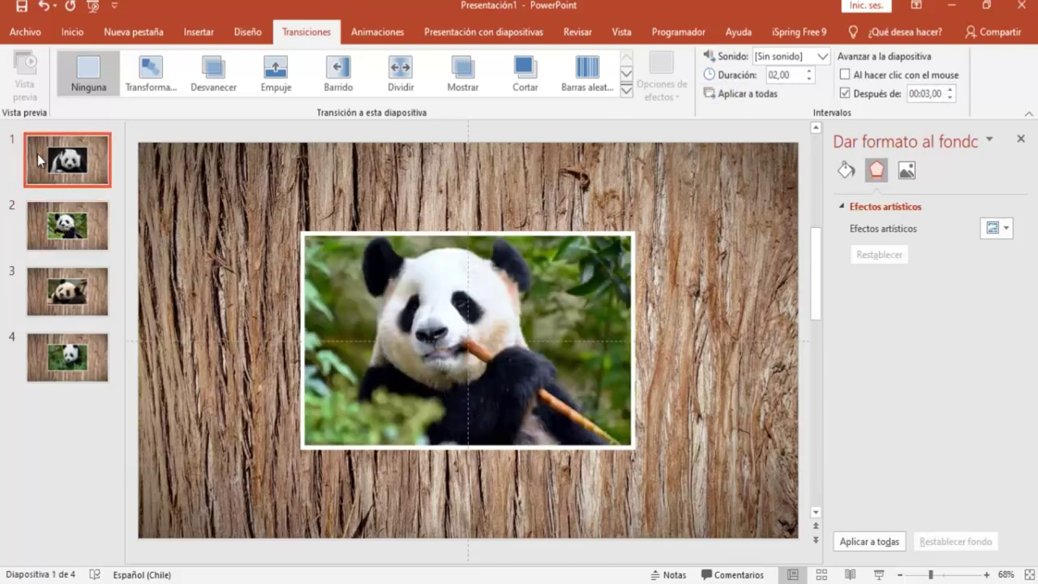
pyautogui.click(48, 231)
pyautogui.click(75, 302)
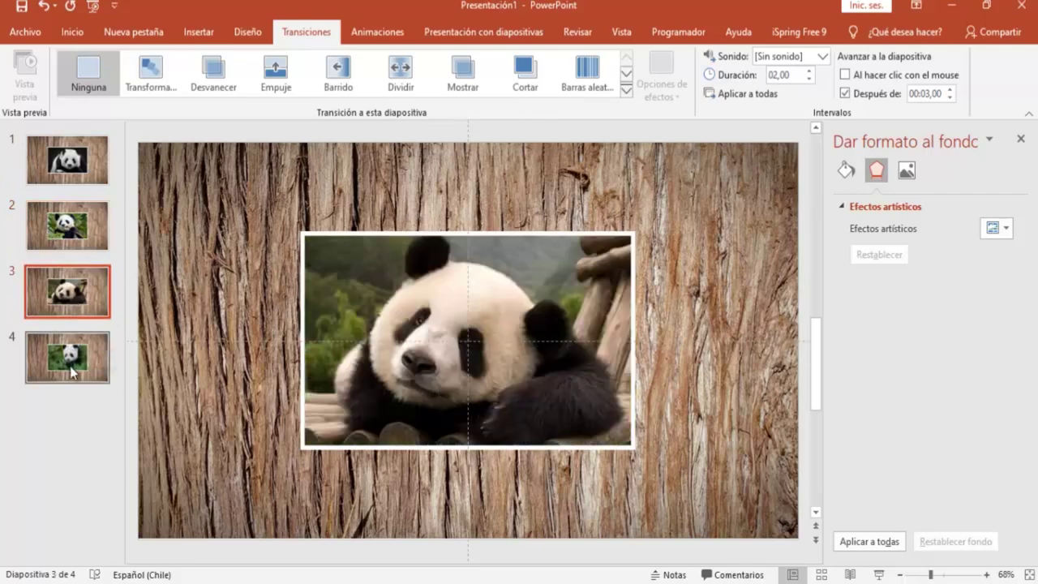
# Review the pictures on all four slides and play the slide show from slide 1 to check the automatic advance
pyautogui.click(71, 371)
pyautogui.click(47, 166)
pyautogui.click(55, 235)
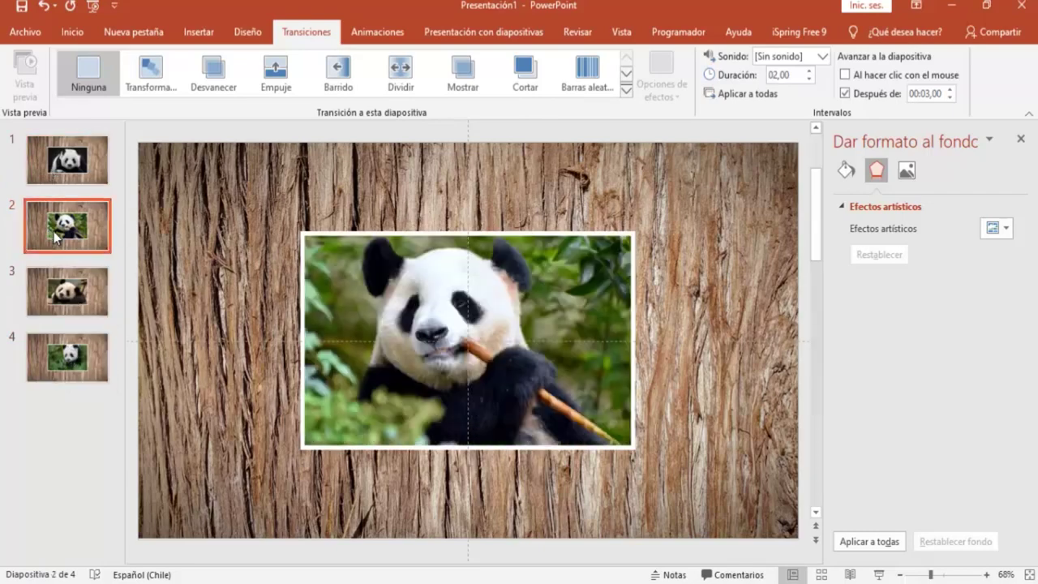
pyautogui.click(45, 172)
pyautogui.click(52, 231)
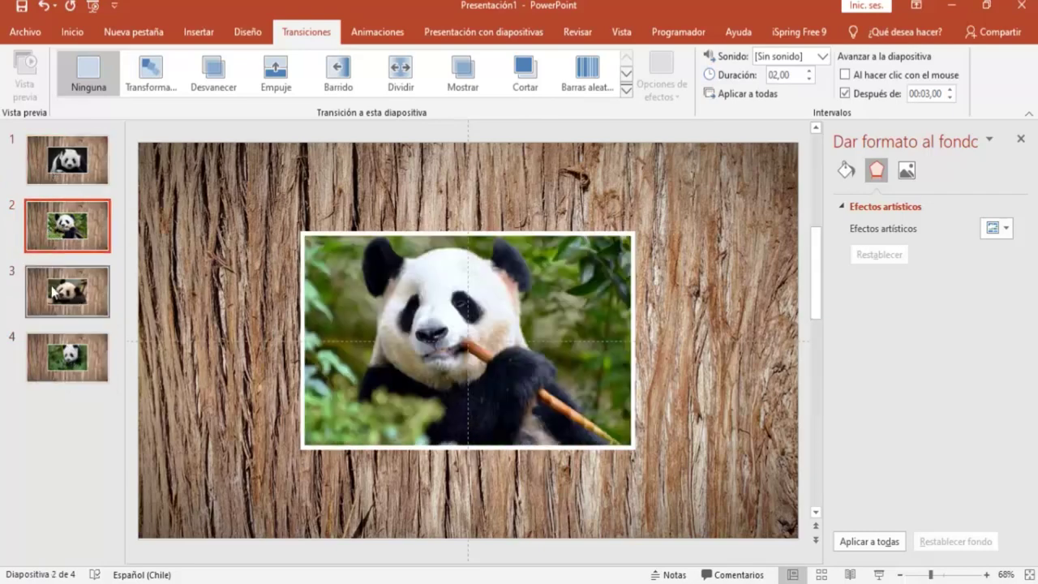
pyautogui.click(52, 291)
pyautogui.click(33, 162)
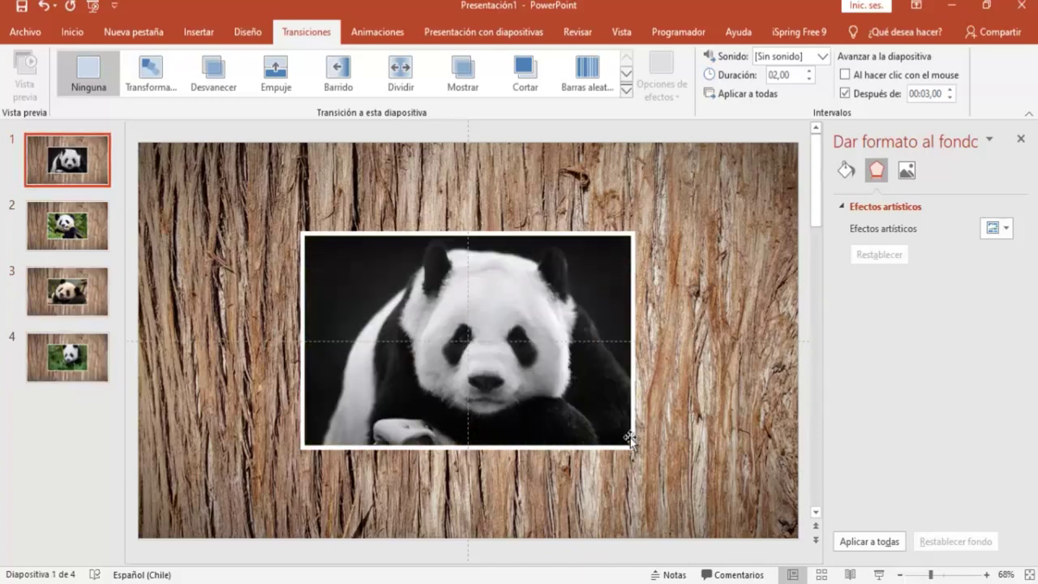
pyautogui.click(878, 574)
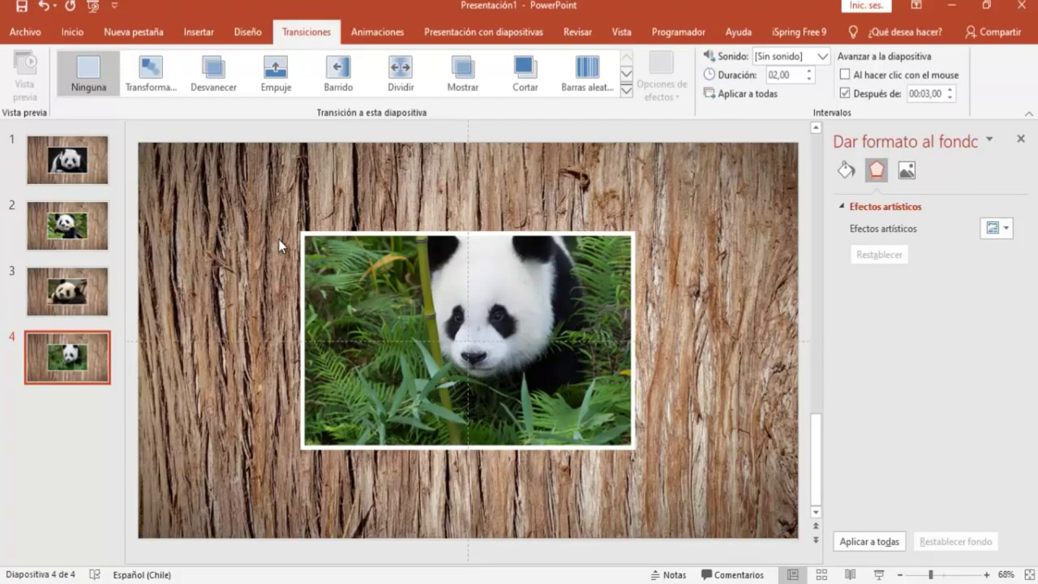
# Set up an animated GIF export of the presentation with 03,00 seconds per slide
pyautogui.click(22, 32)
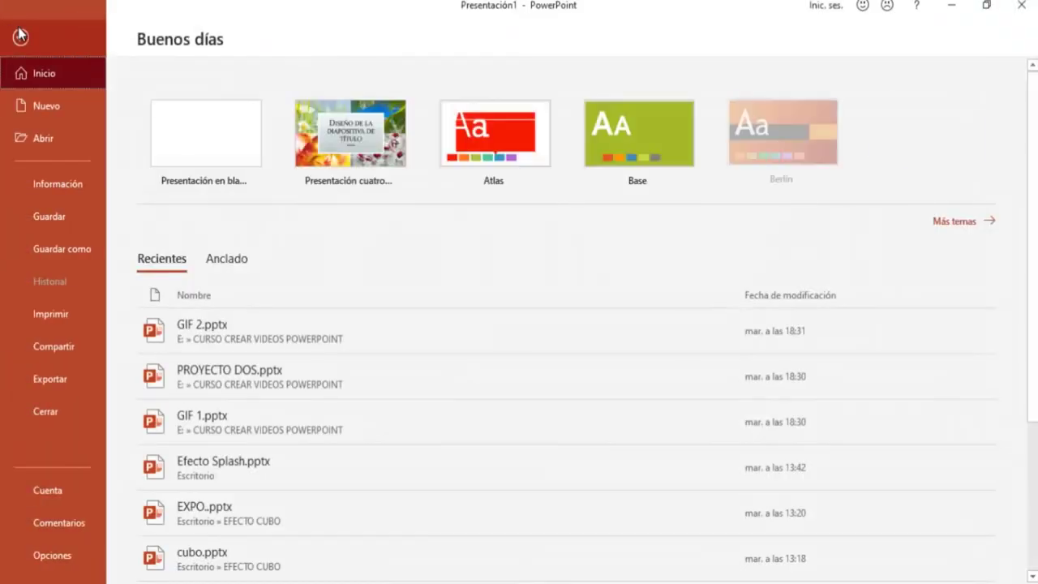
pyautogui.click(27, 378)
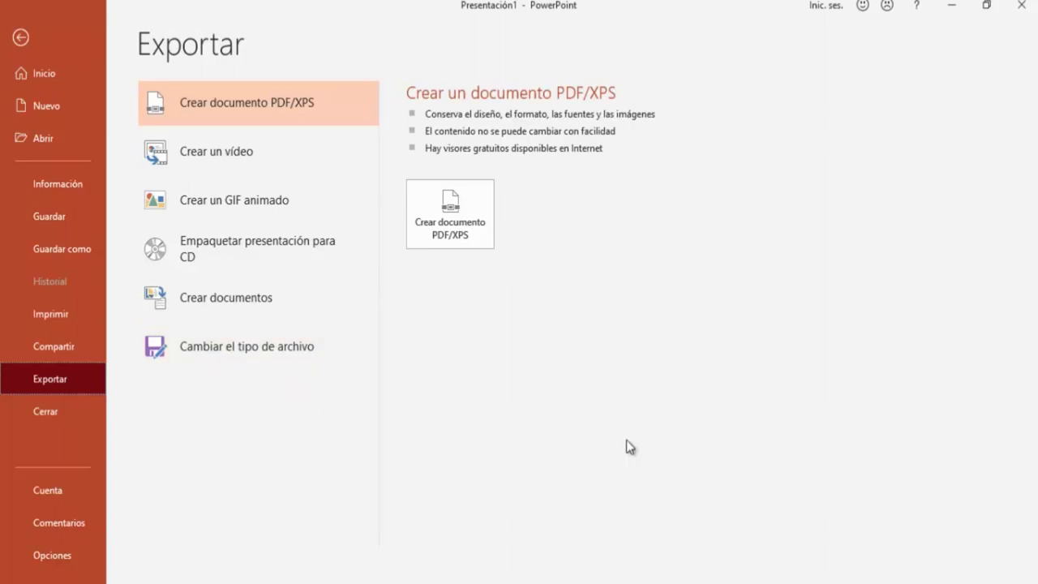
pyautogui.click(188, 200)
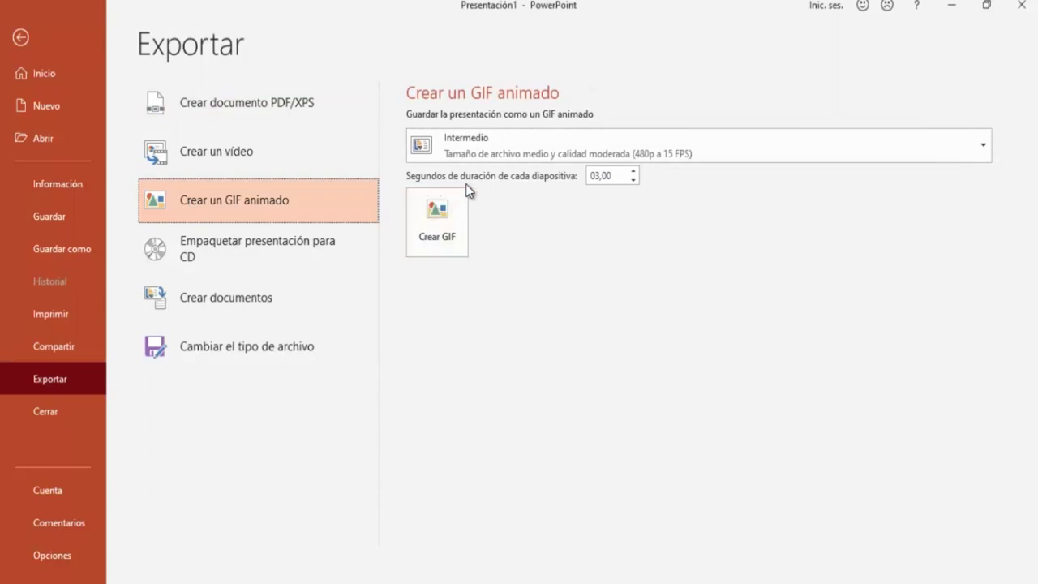
pyautogui.click(633, 179)
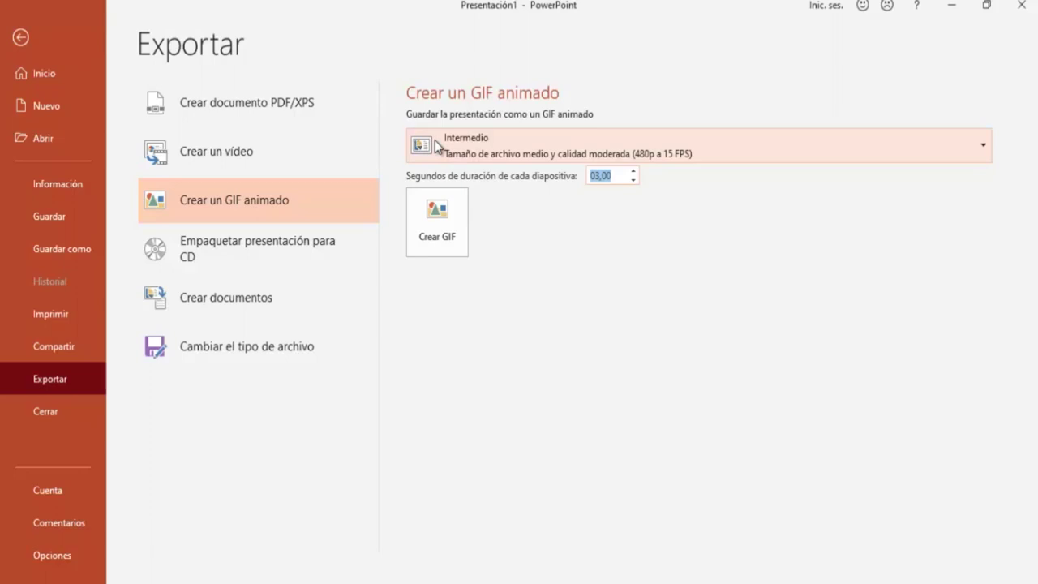
# Try the Grande (720p, 24 fps) GIF quality and return to Intermedio (480p, 15 FPS)
pyautogui.click(982, 147)
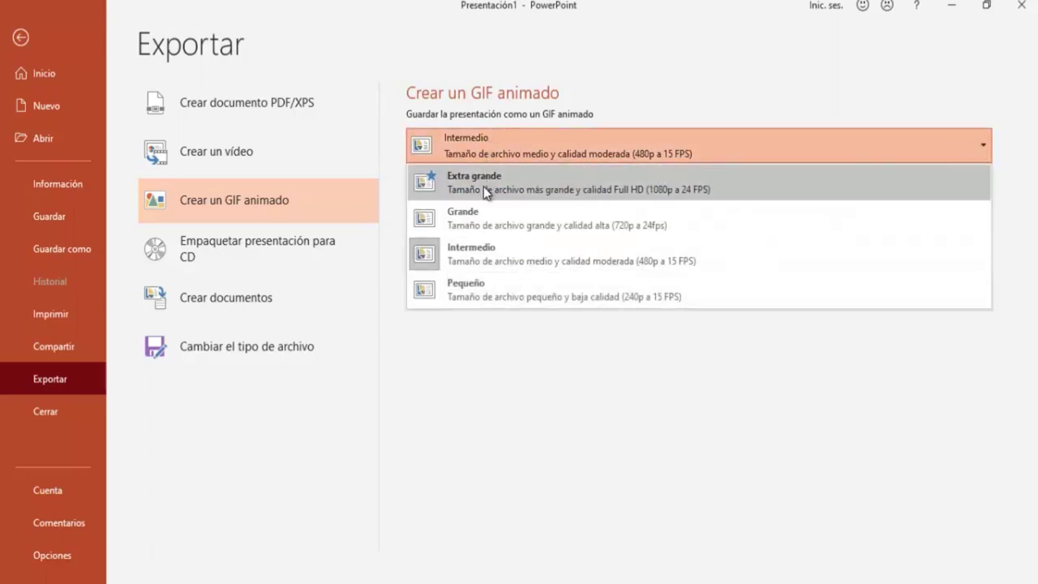
pyautogui.click(467, 213)
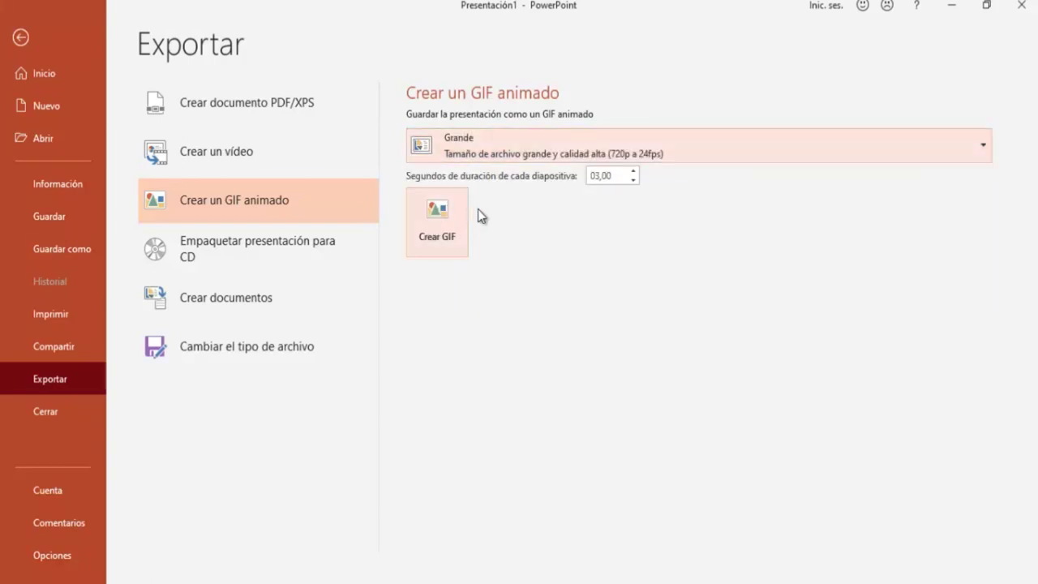
pyautogui.click(984, 146)
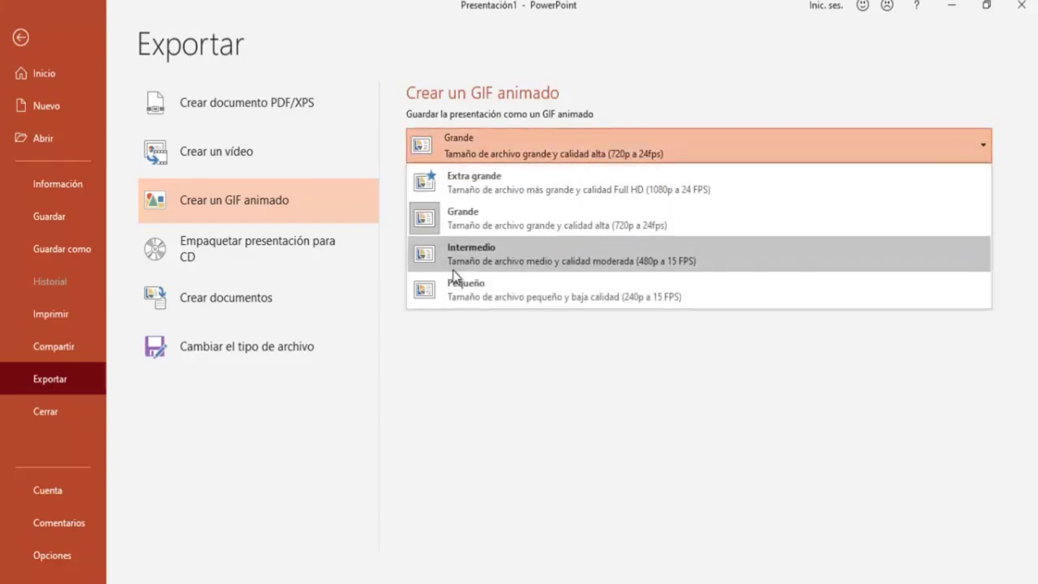
pyautogui.click(466, 256)
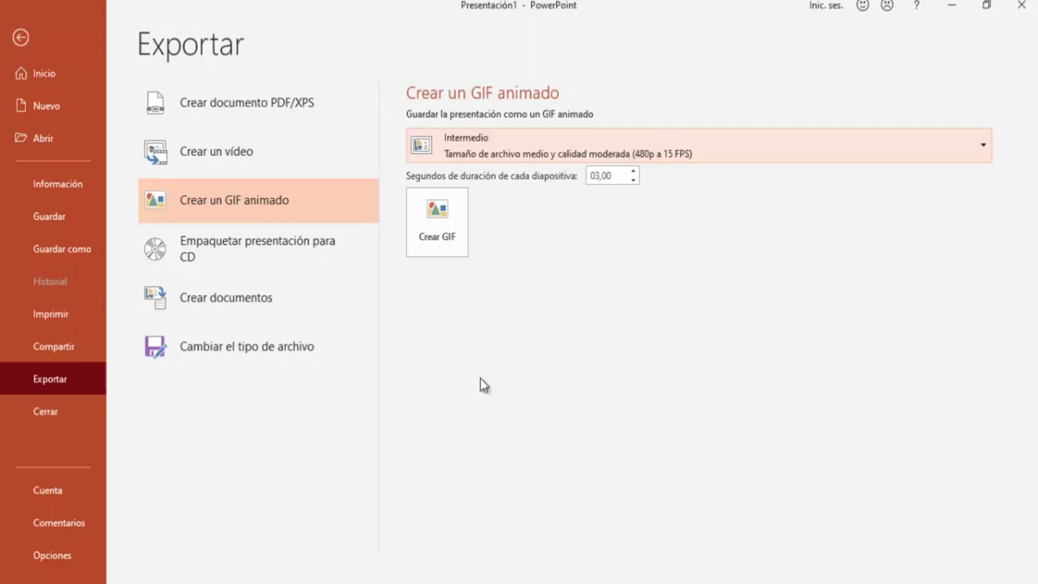
# Create the animated GIF and save it as PANDAS in the 1 VIDEOS folder
pyautogui.click(437, 216)
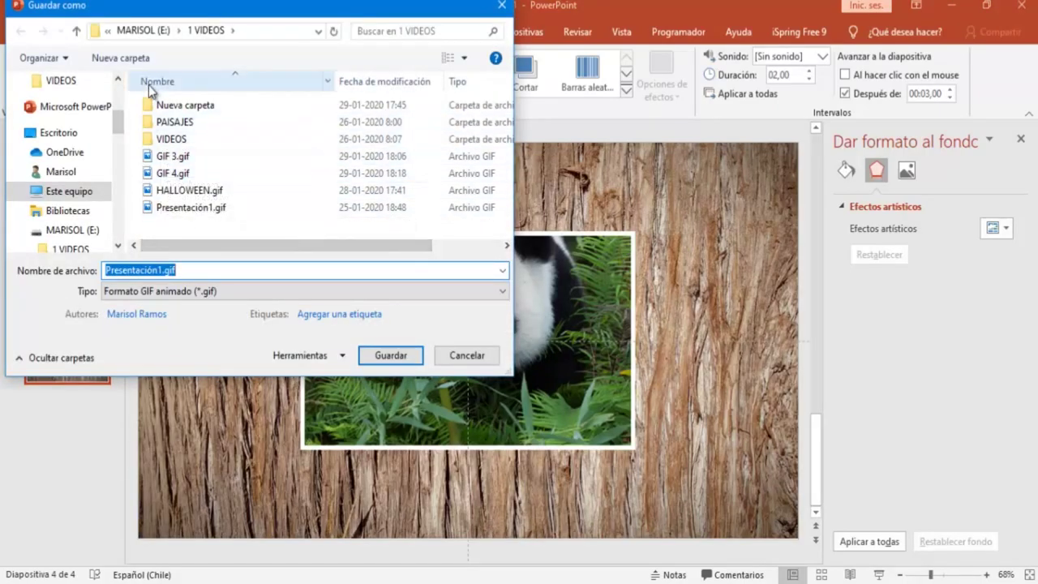
pyautogui.click(193, 269)
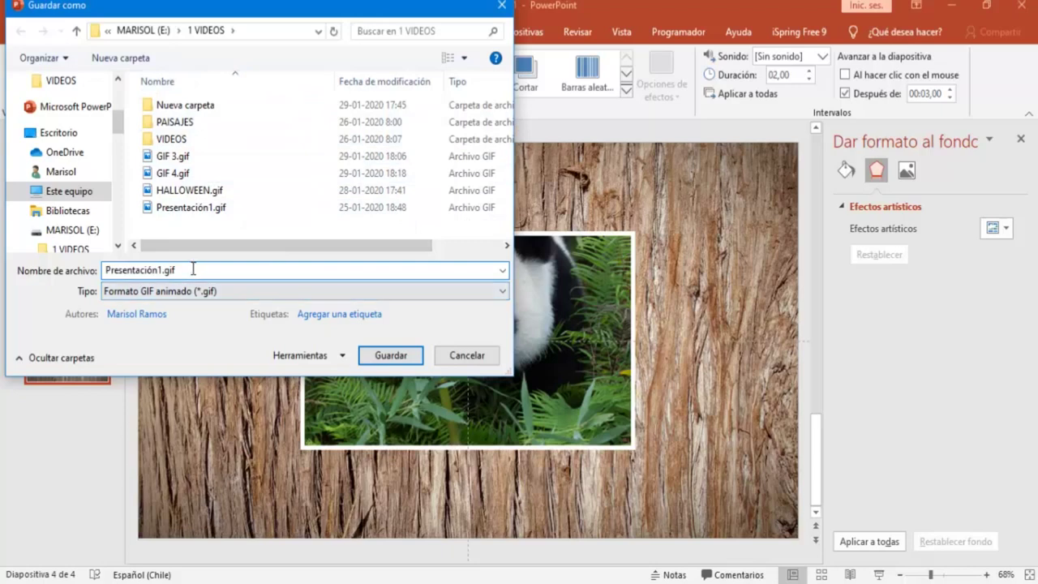
pyautogui.moveTo(178, 269); pyautogui.dragTo(86, 253)
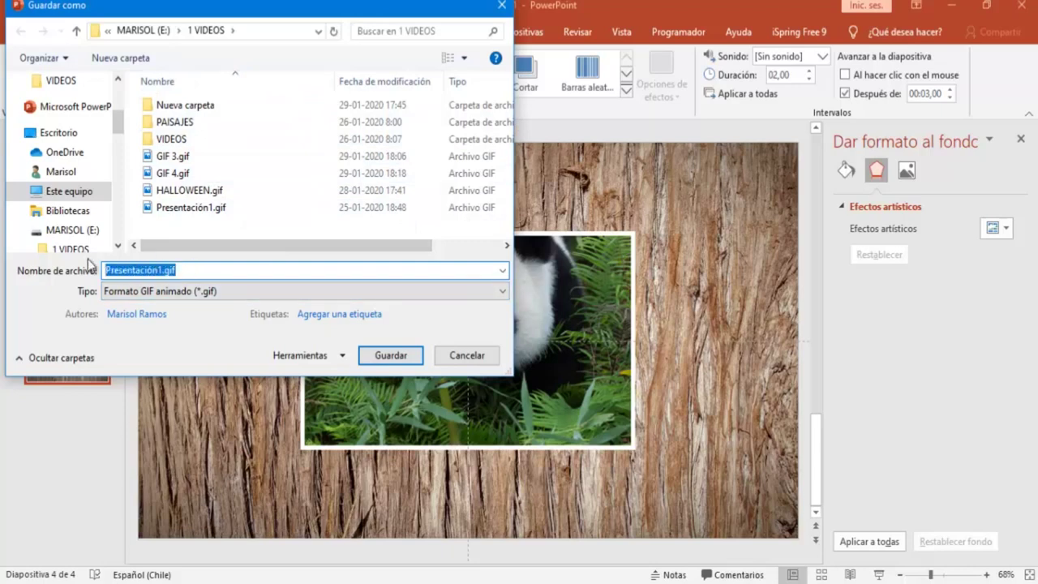
pyautogui.write('PANDAS')
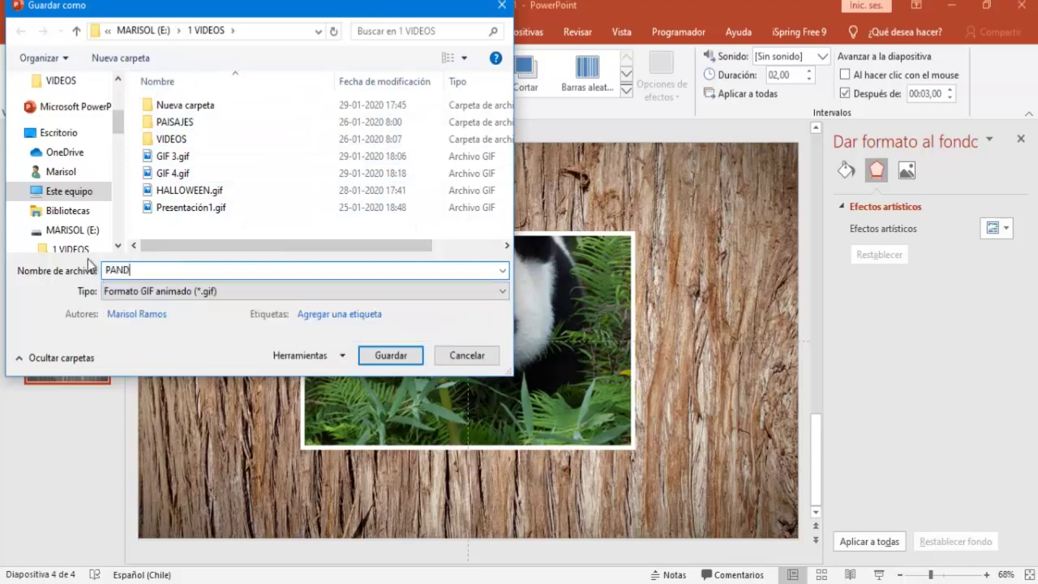
pyautogui.click(397, 360)
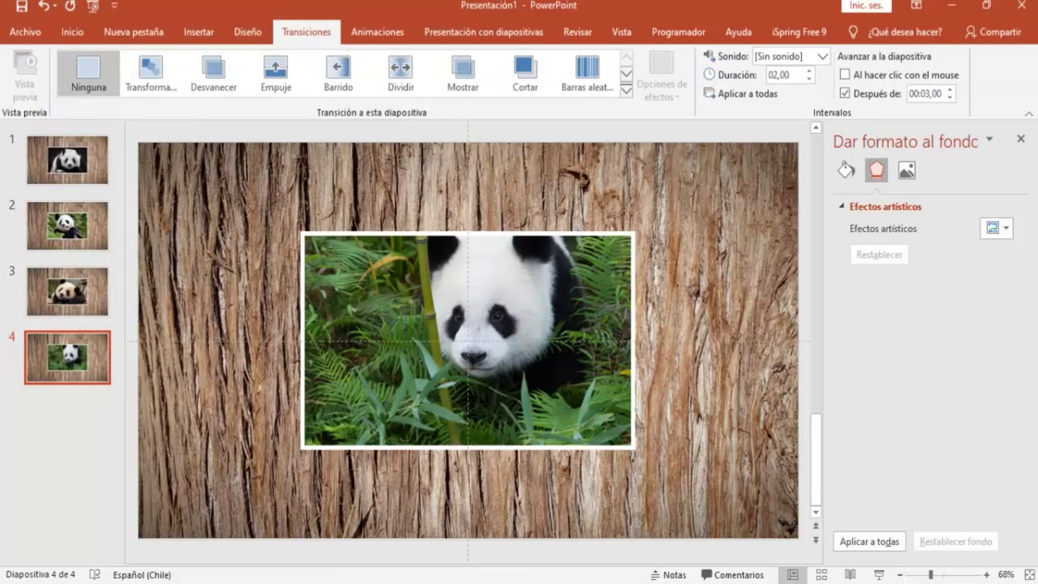
# Switch to File Explorer and open PANDAS.gif from the 1 VIDEOS folder in Fotos to watch the animation
pyautogui.click(168, 551)
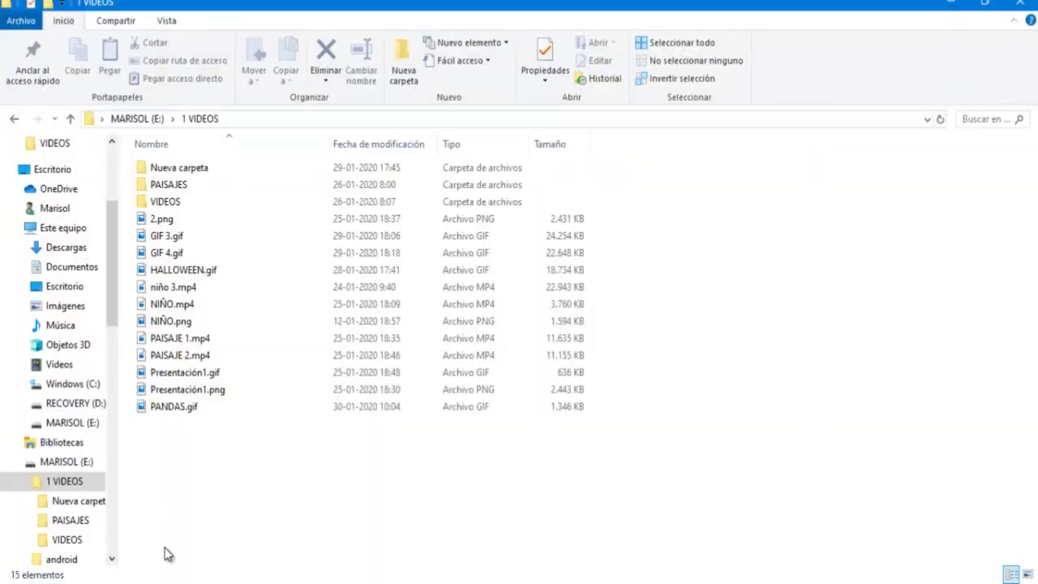
pyautogui.click(160, 408)
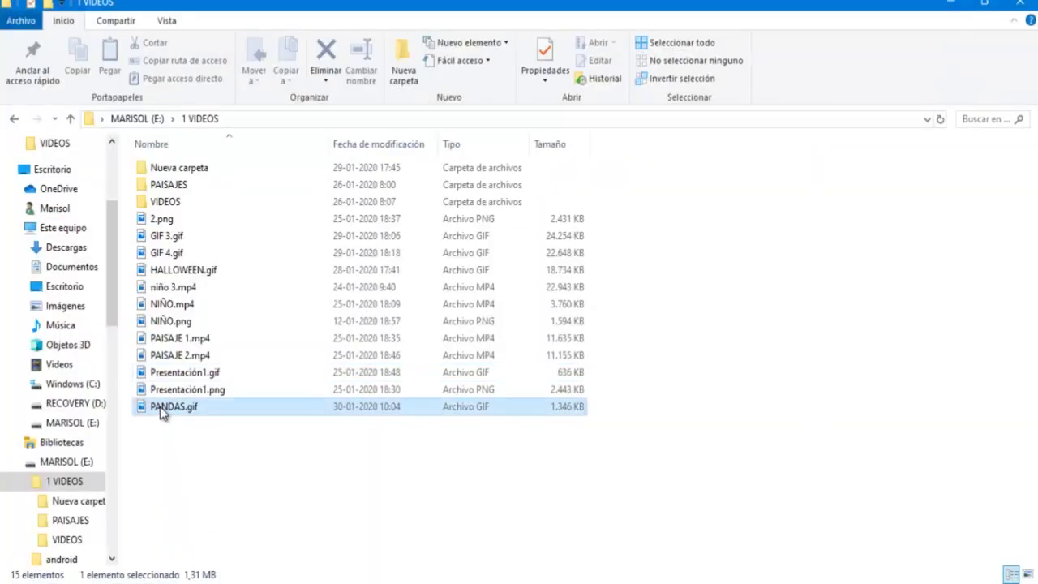
pyautogui.rightClick(161, 406)
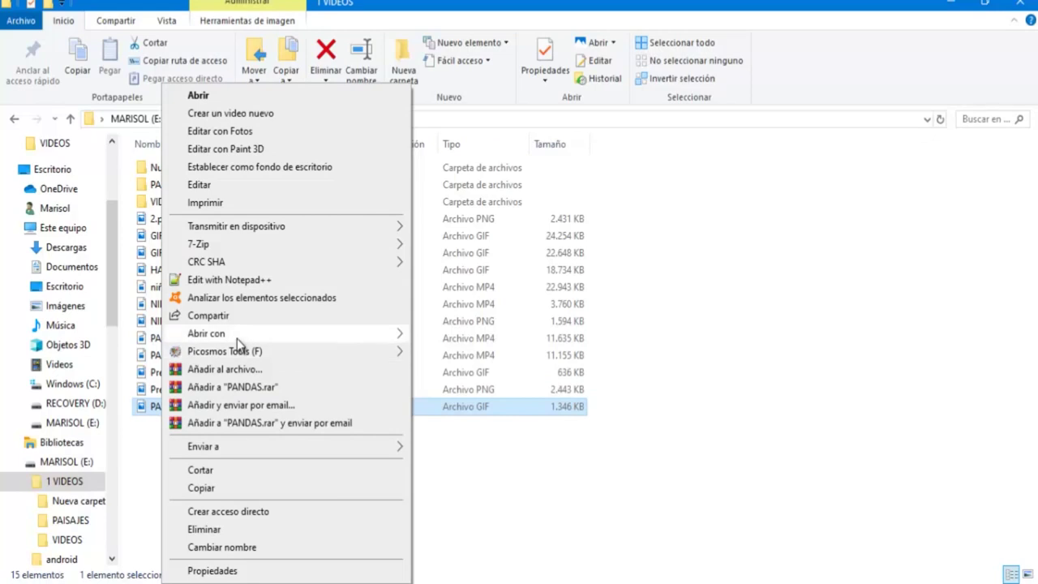
pyautogui.moveTo(236, 338)
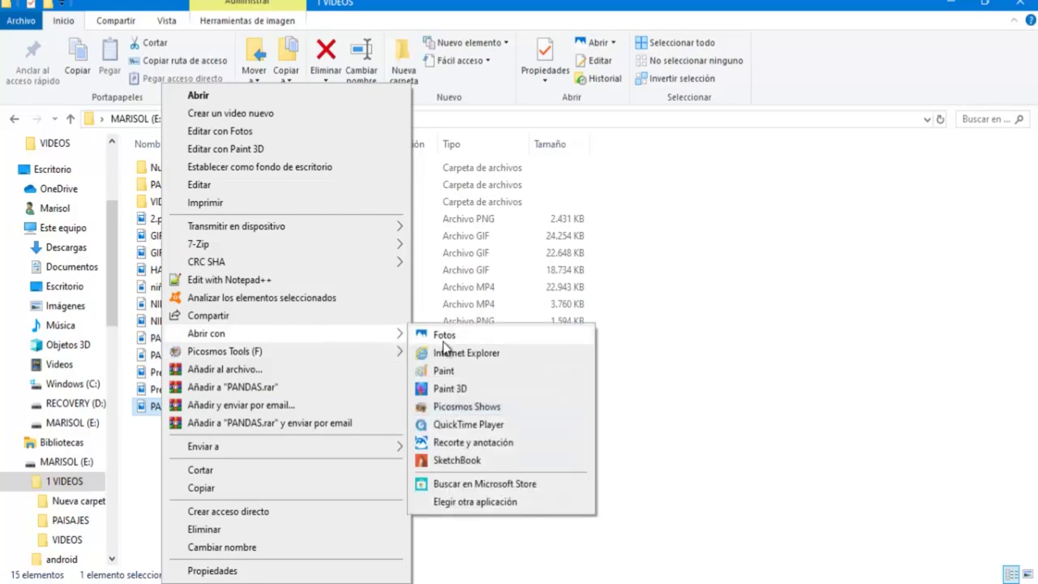
pyautogui.click(443, 339)
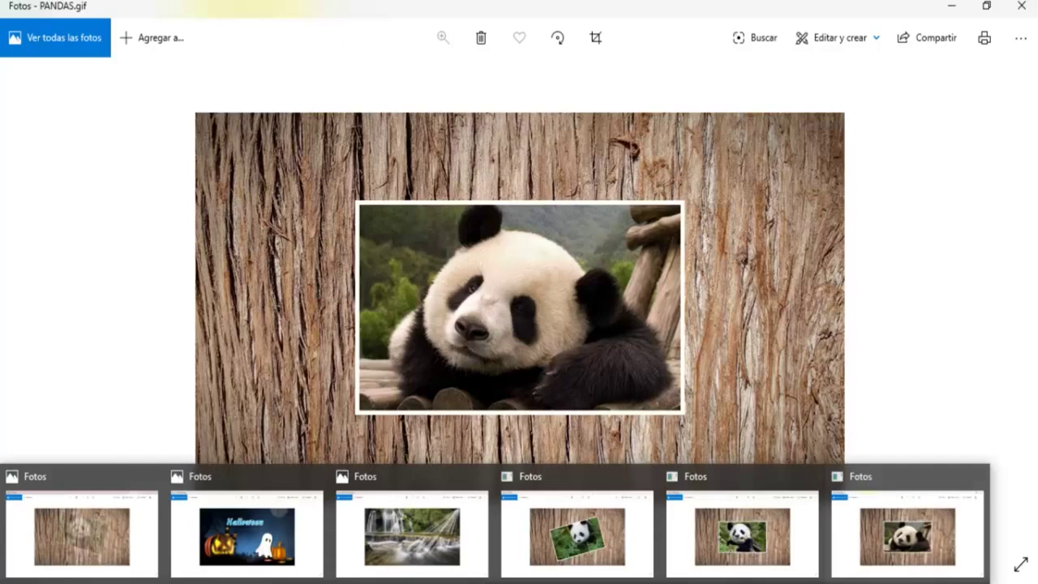
# View the already open HALLOWEEN.gif as another example and return to PANDAS.gif
pyautogui.click(245, 535)
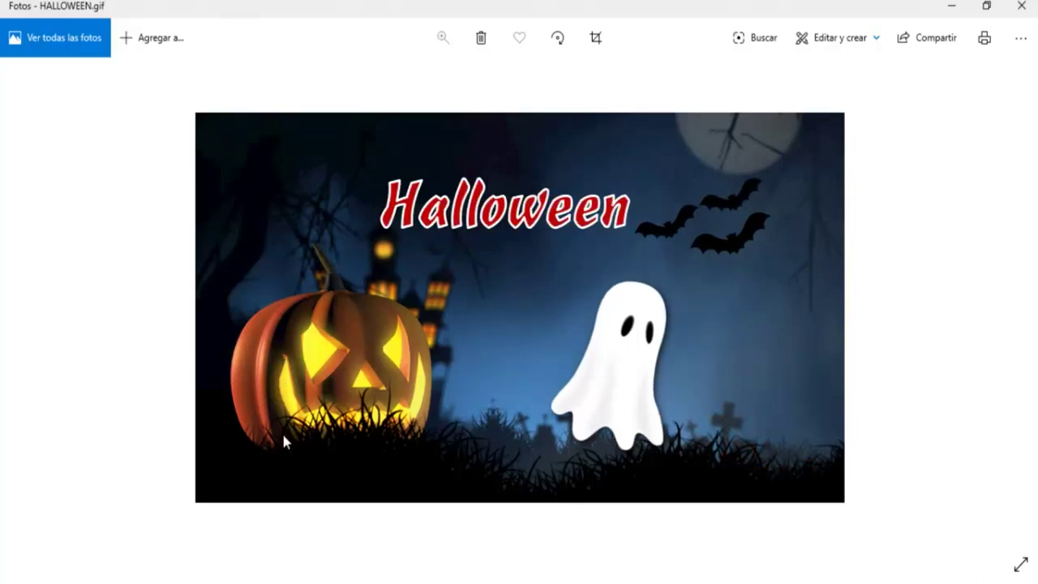
pyautogui.moveTo(324, 579)
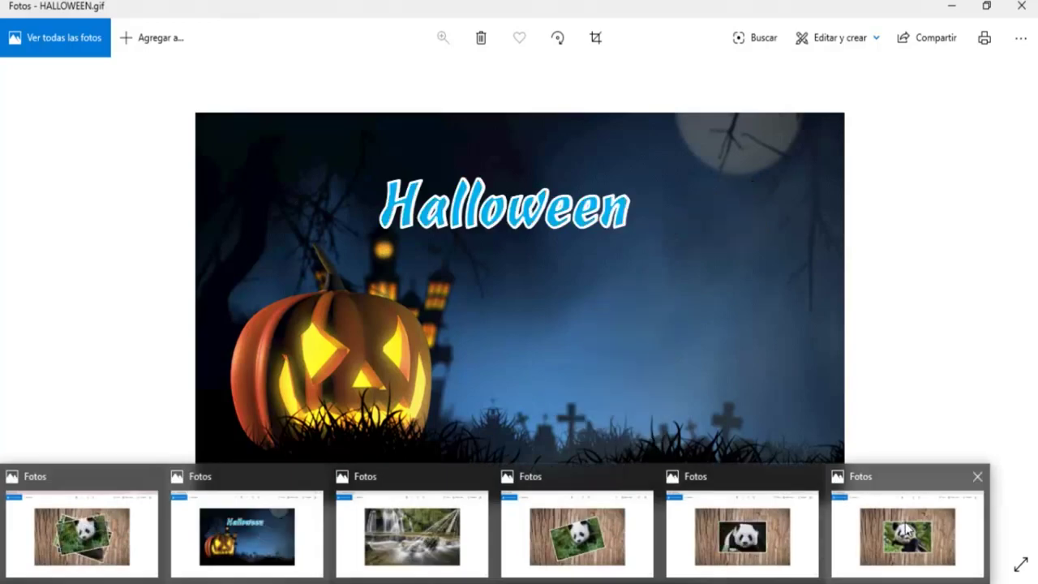
pyautogui.click(856, 515)
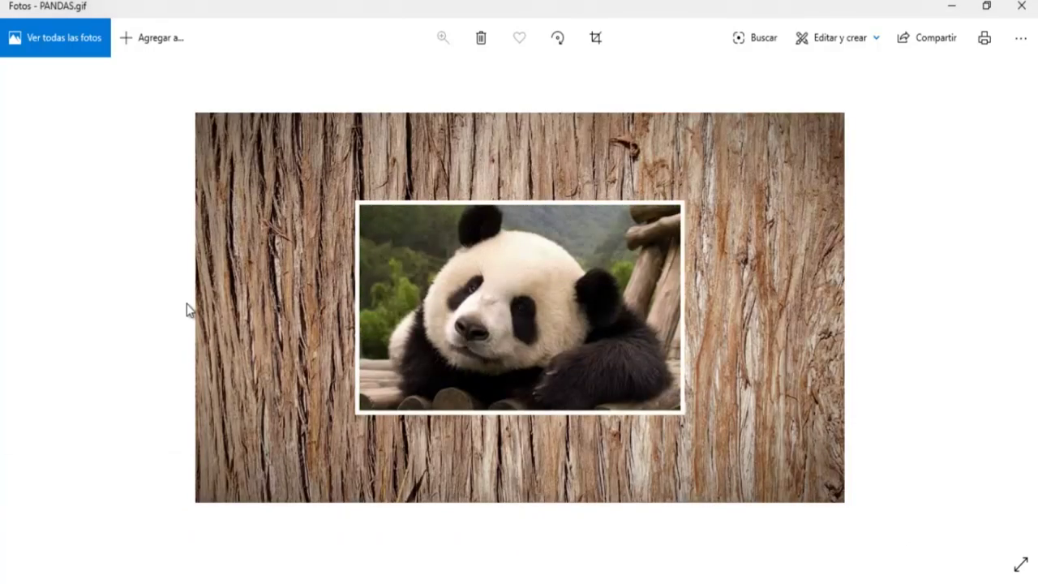